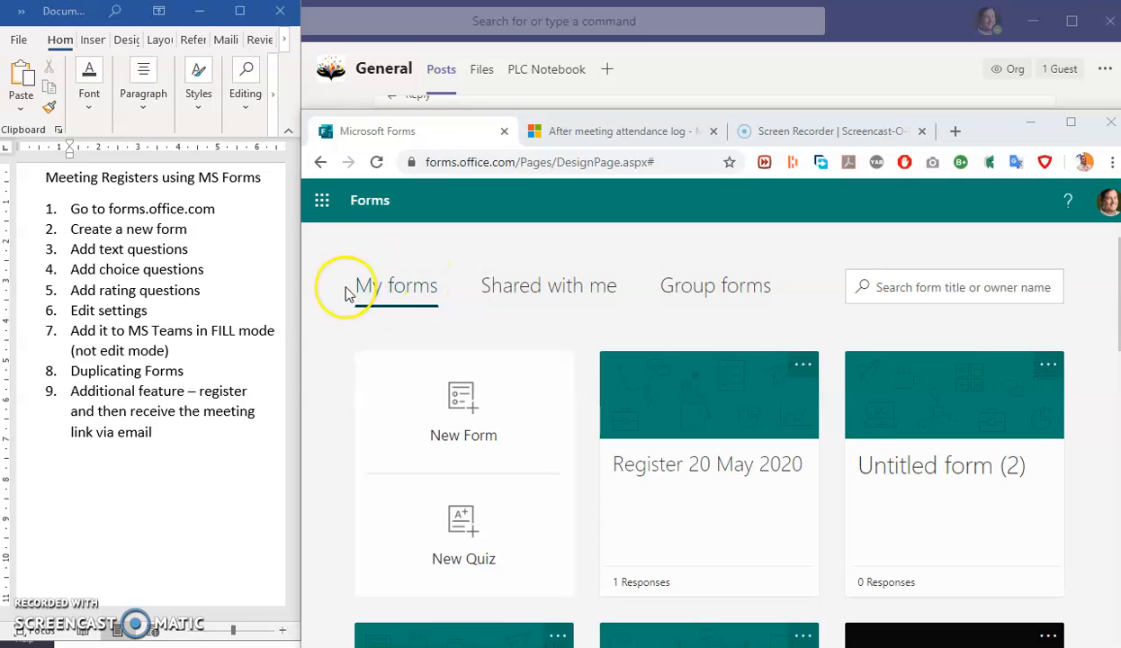
- Browse the group forms belonging to the eLearning Design (Moodle) group
click(727, 297)
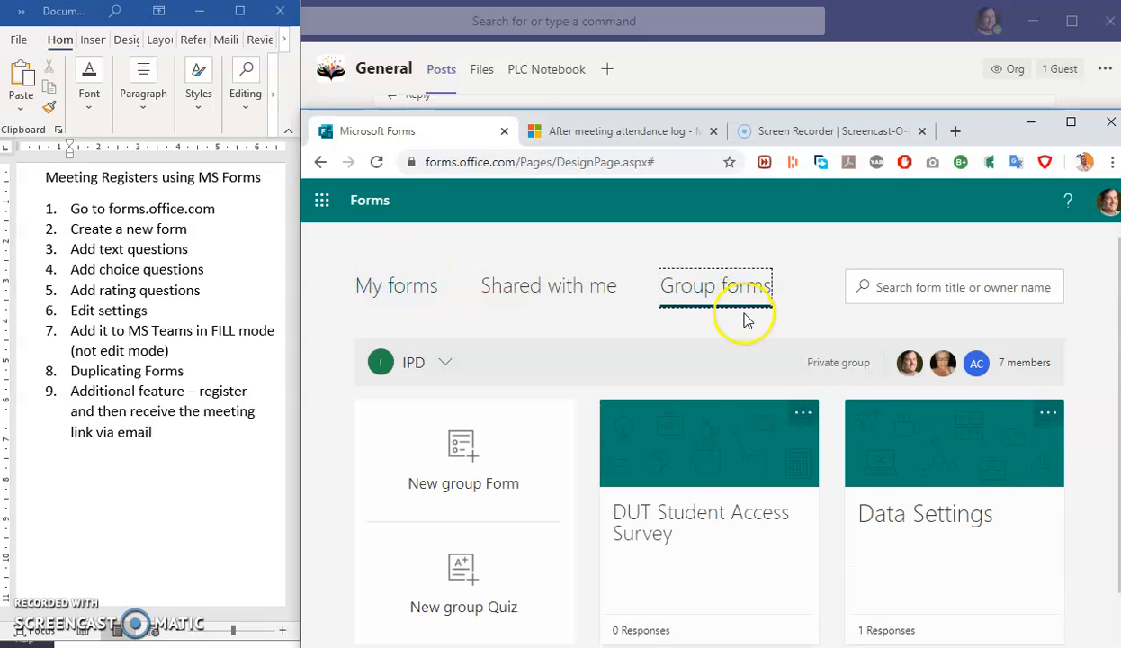
click(444, 363)
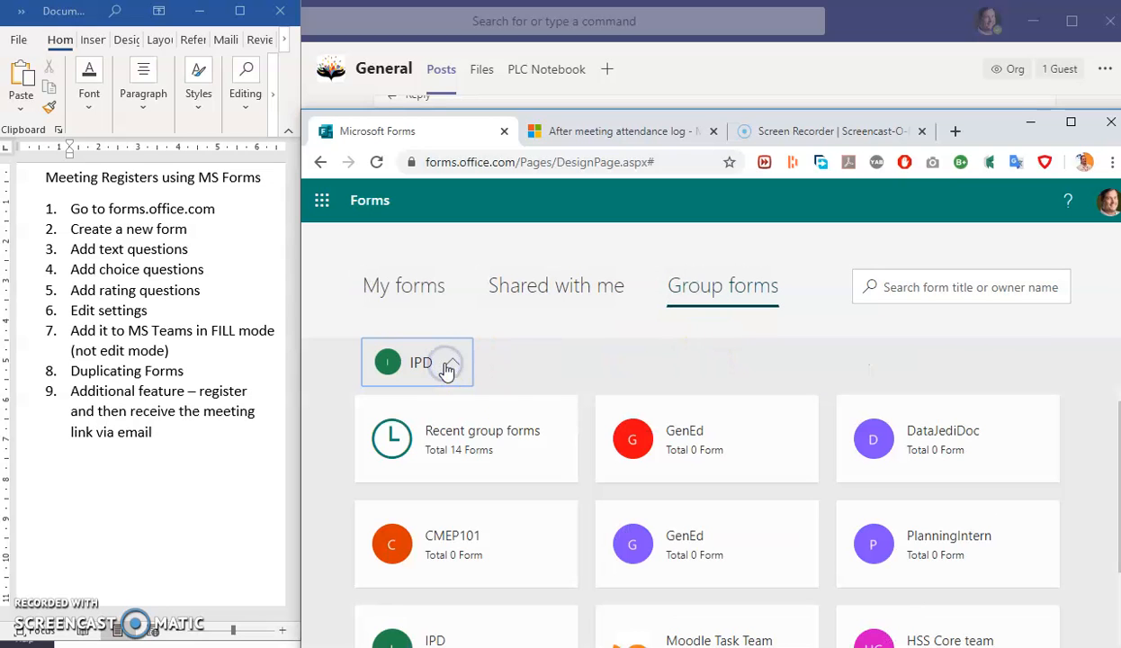
scroll(769, 495, down, 2)
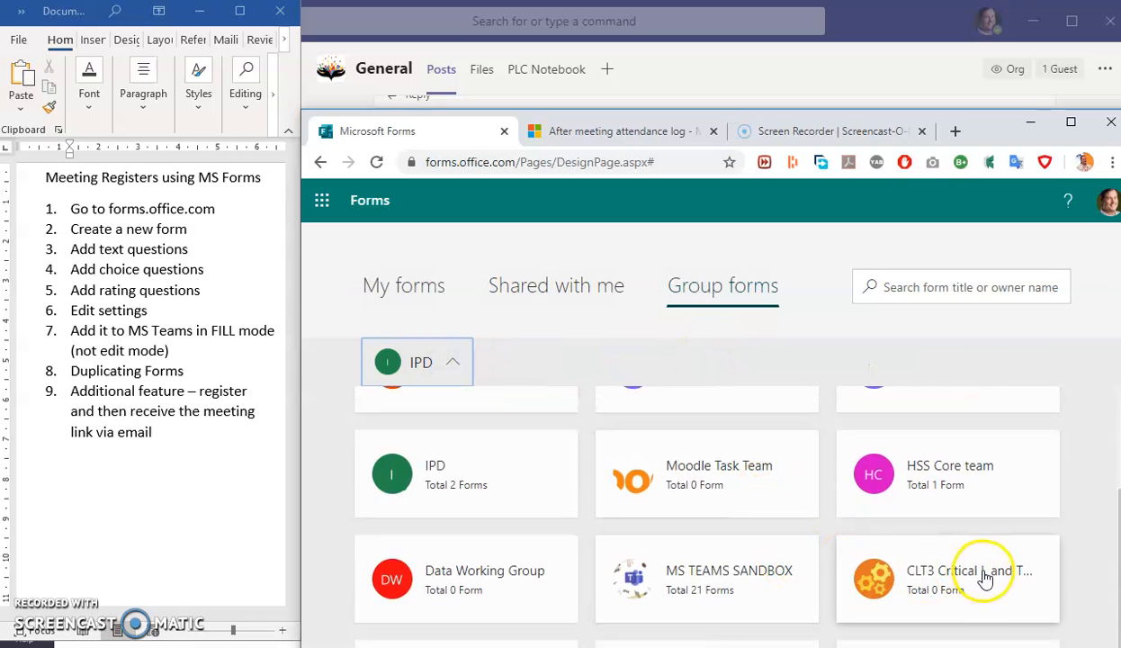
scroll(711, 583, down, 1)
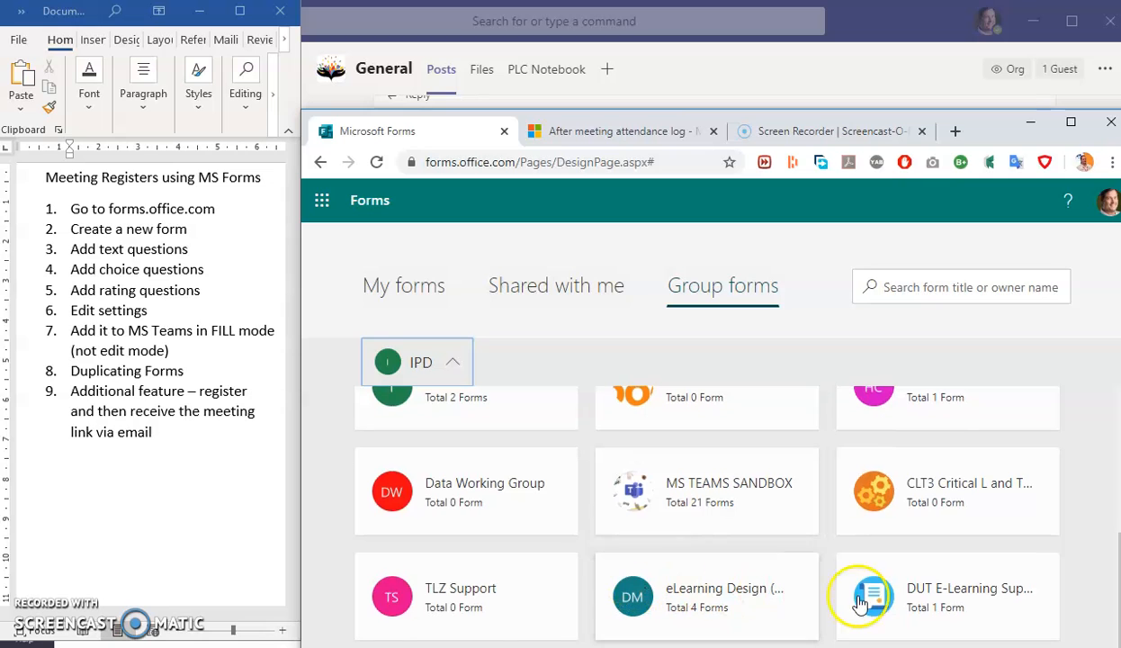
click(711, 603)
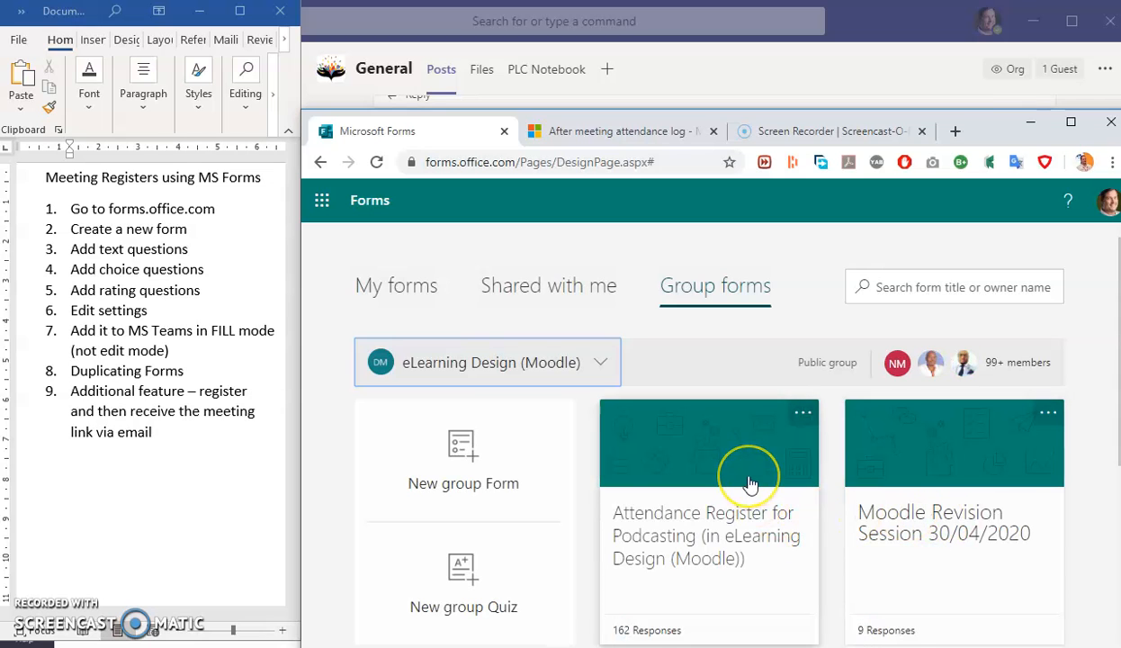
scroll(751, 484, down, 1)
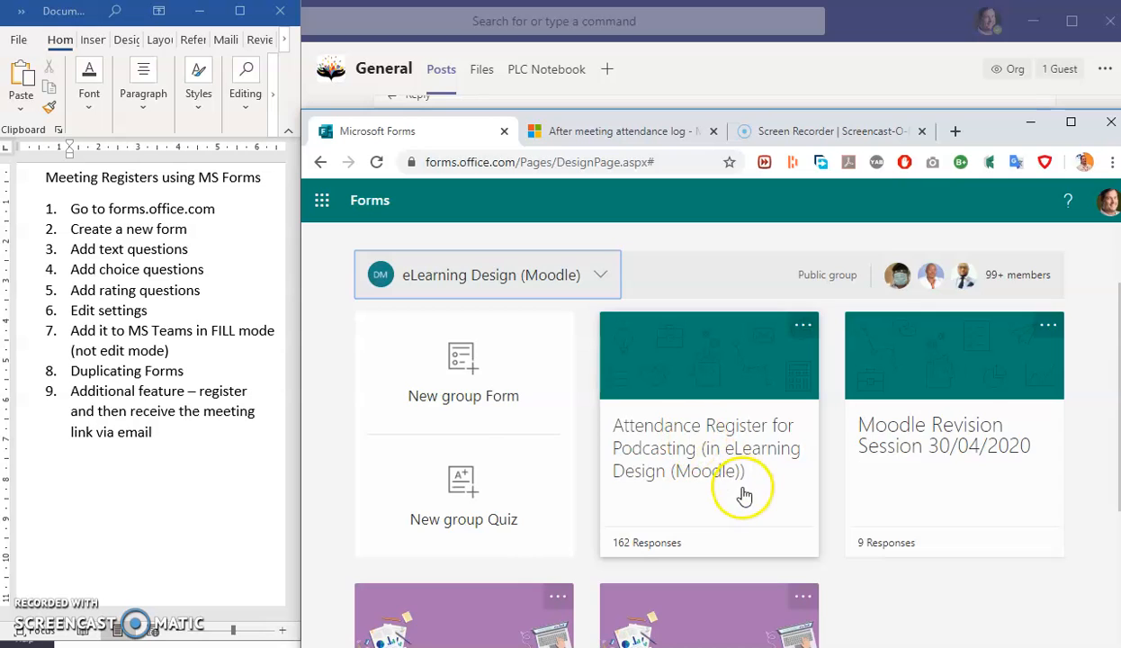
scroll(738, 488, up, 1)
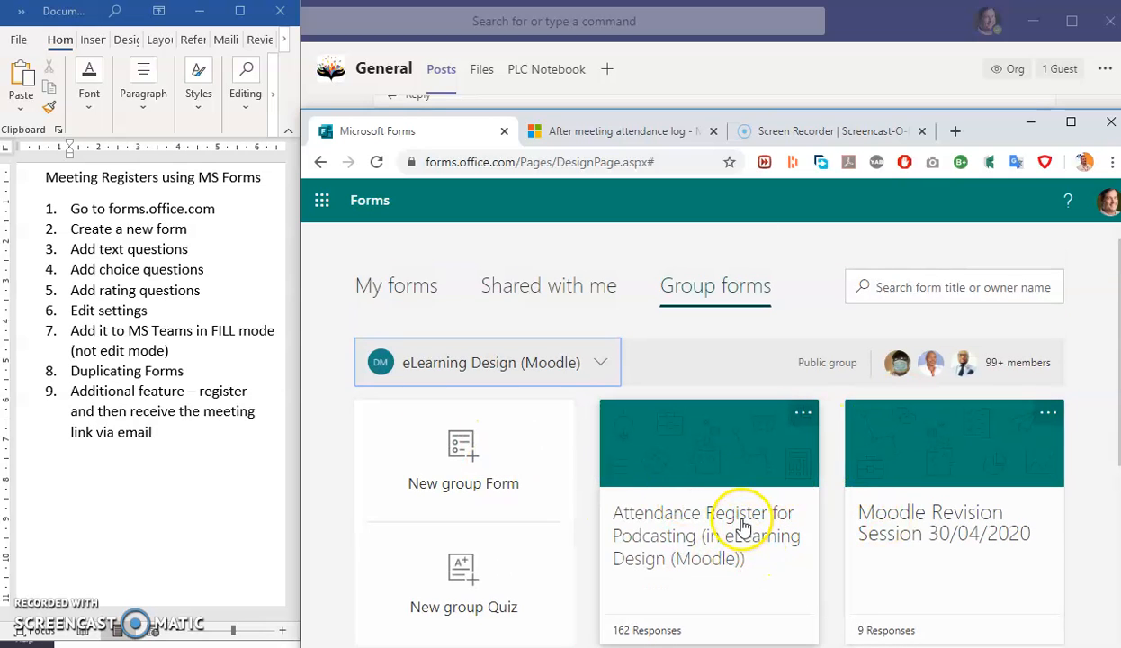
- Open Register 20 May 2020 from the personal forms and look through its responses and sharing options
click(420, 293)
click(763, 470)
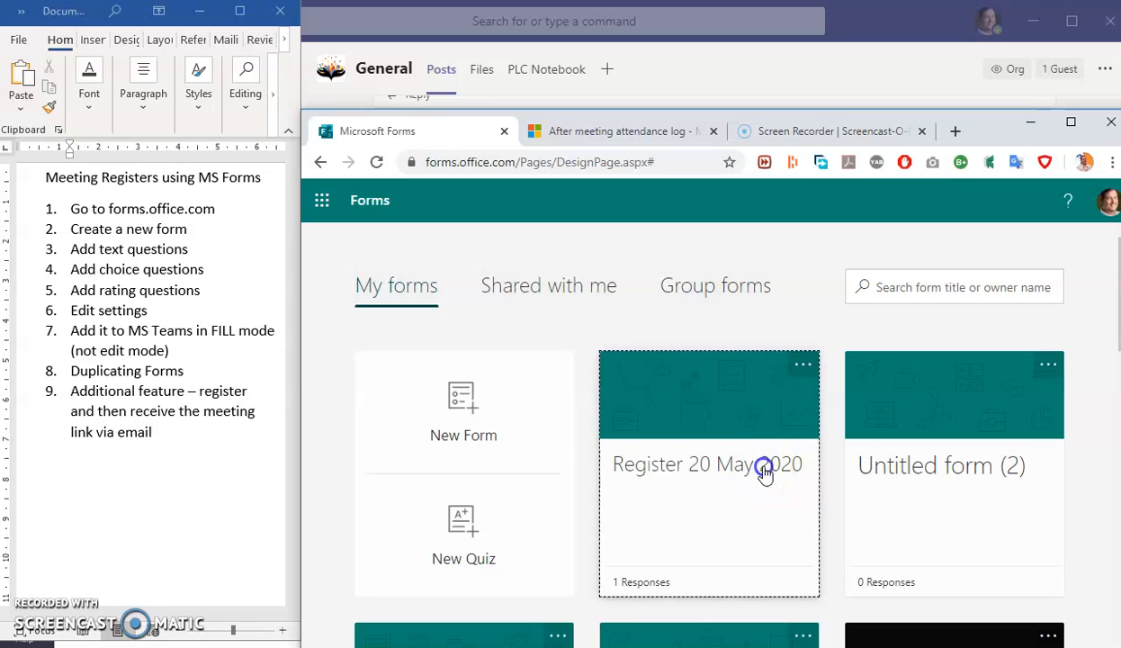
click(945, 293)
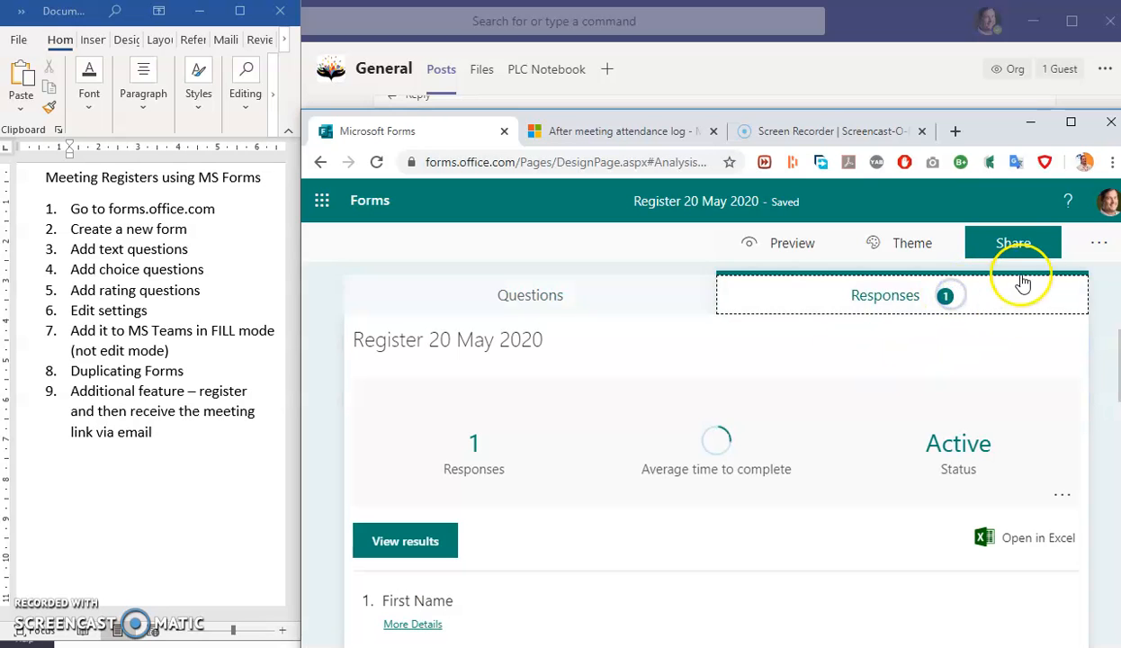
click(1104, 243)
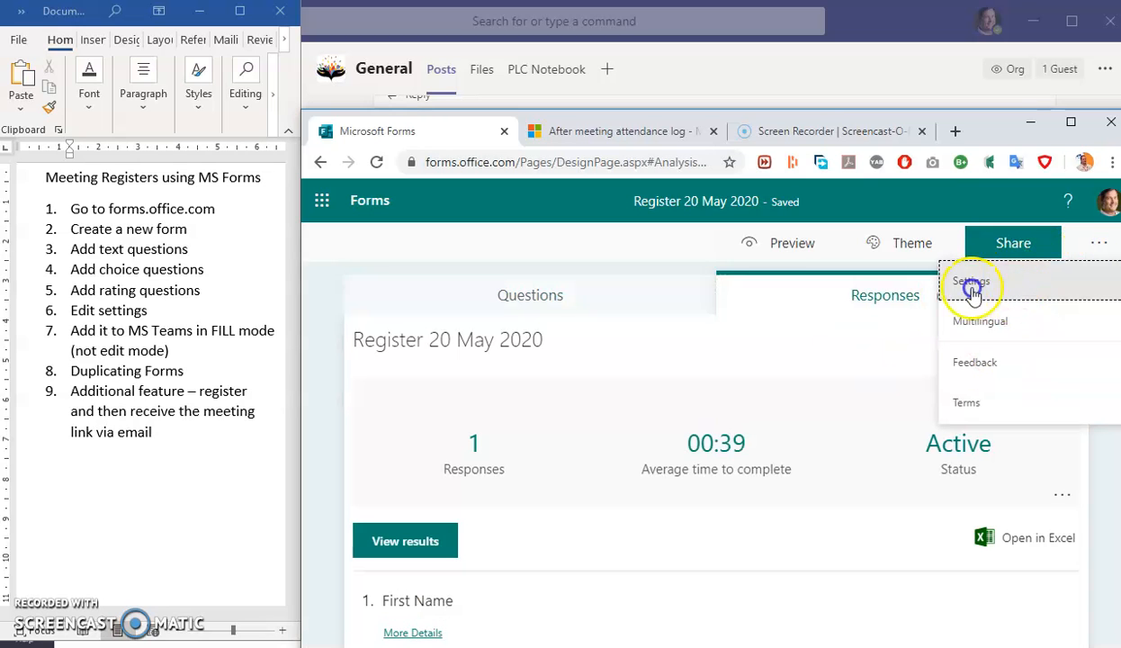
click(1003, 240)
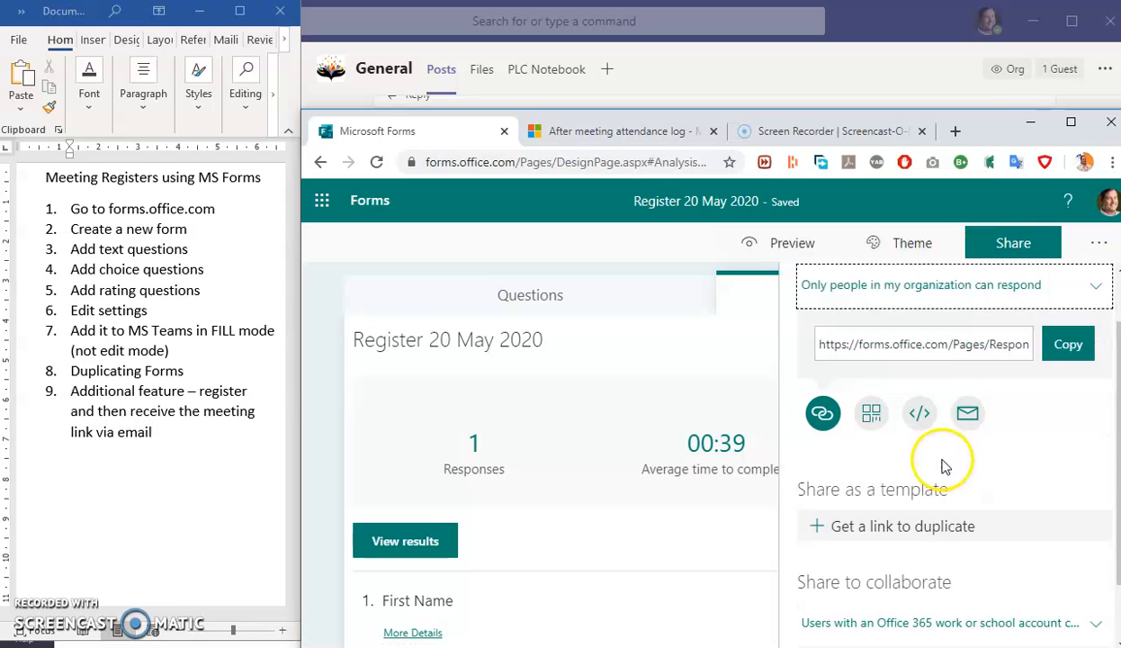
scroll(945, 466, down, 1)
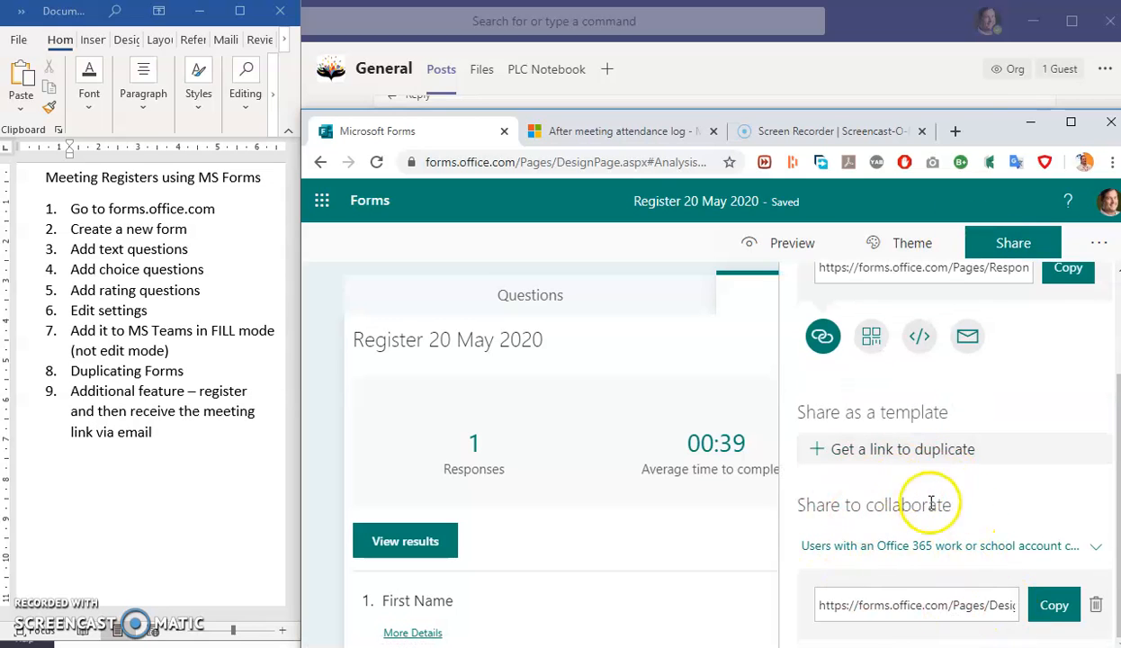
scroll(938, 509, up, 2)
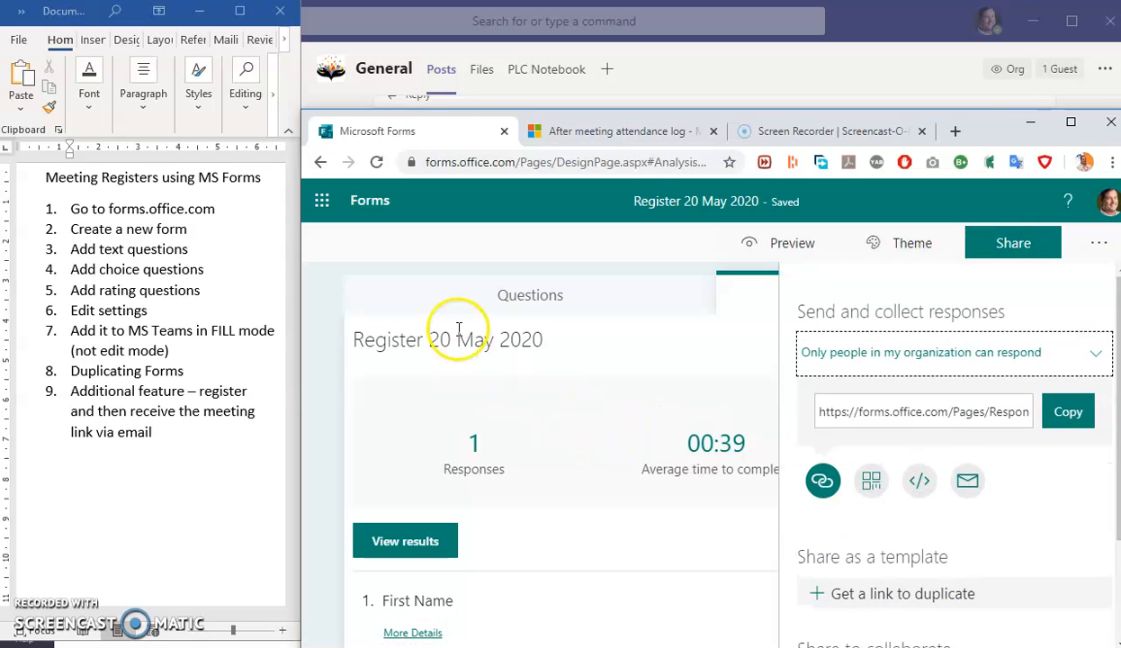
- Return to the forms overview and open Register for Curriculum Conversations 28 April 2020 from the recent group forms
click(371, 202)
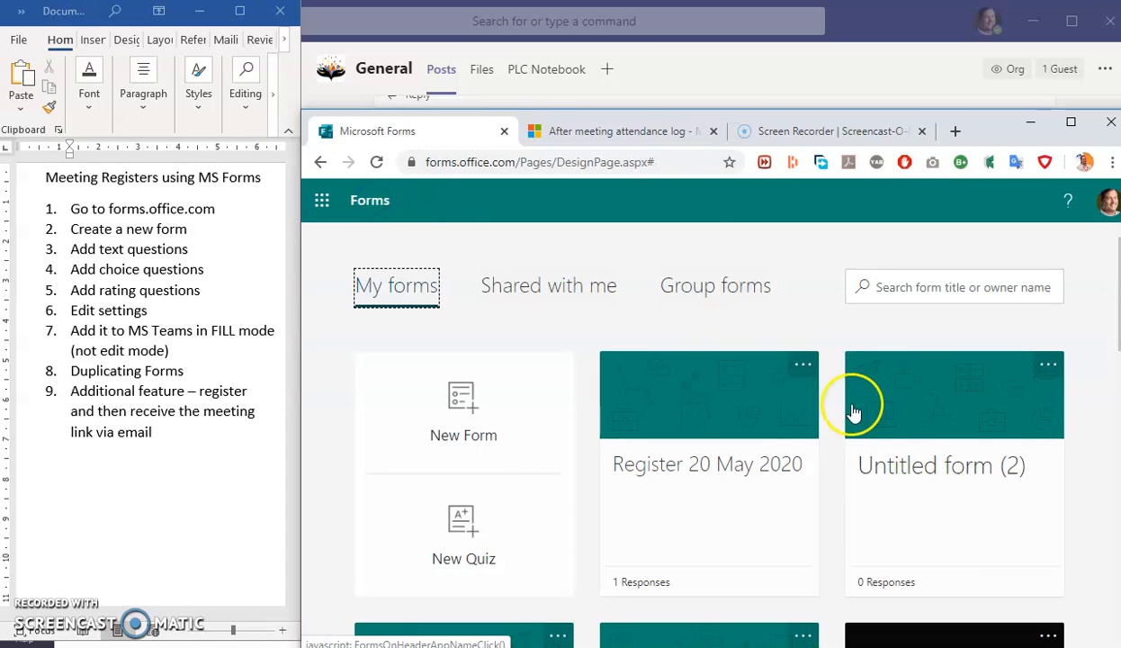
click(700, 285)
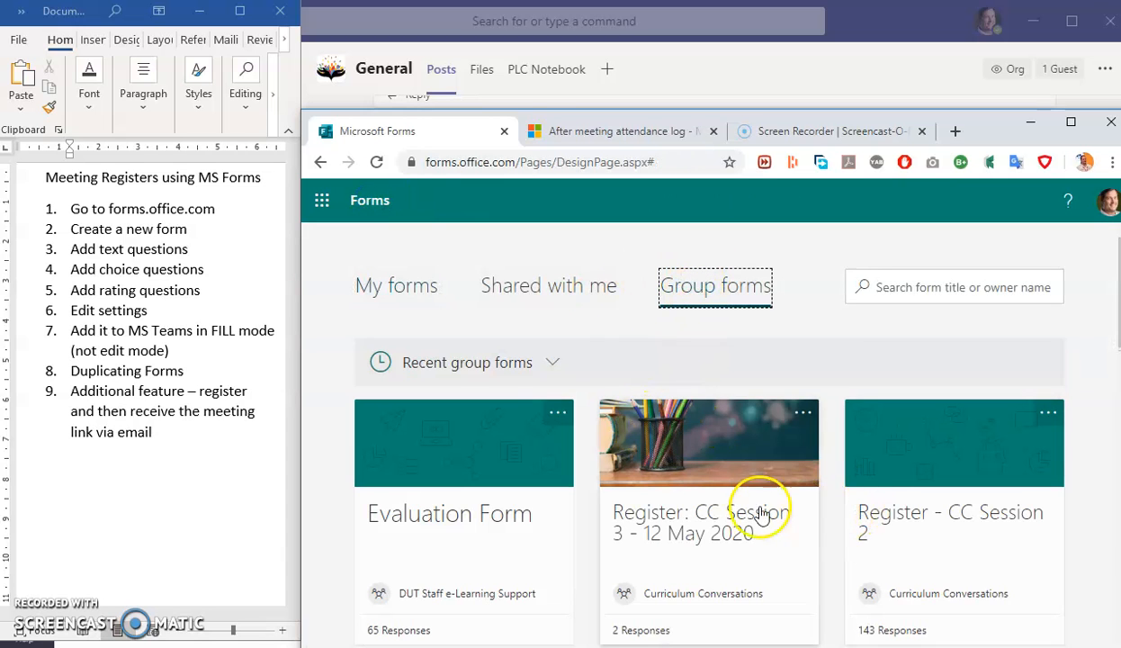
scroll(1083, 533, down, 1)
scroll(857, 581, down, 4)
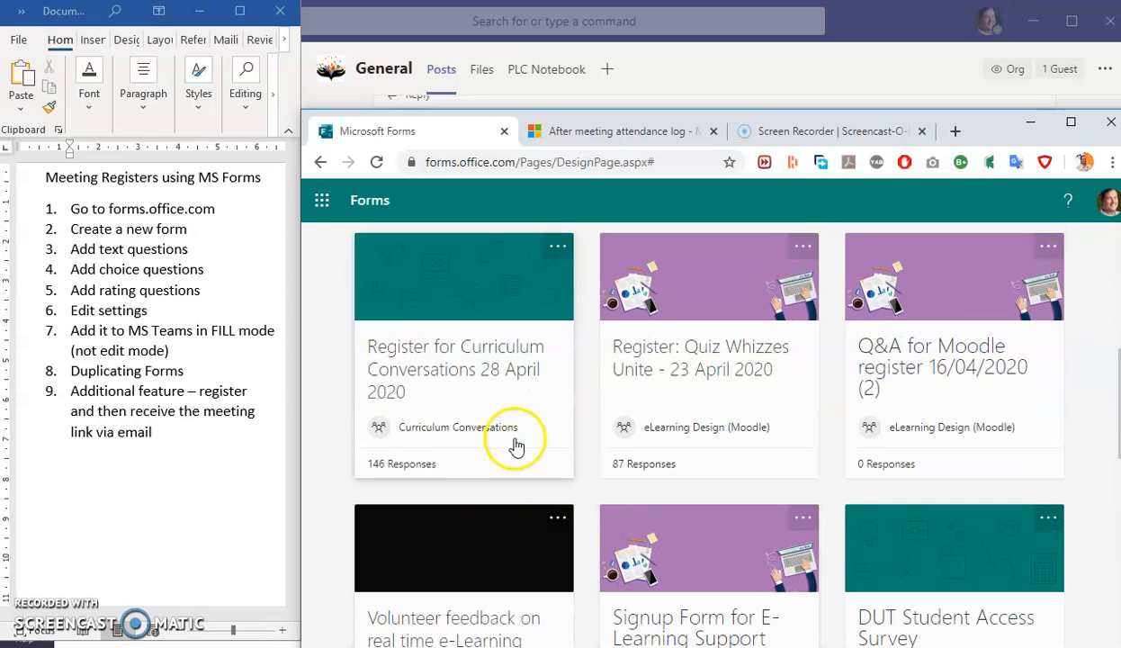
click(505, 358)
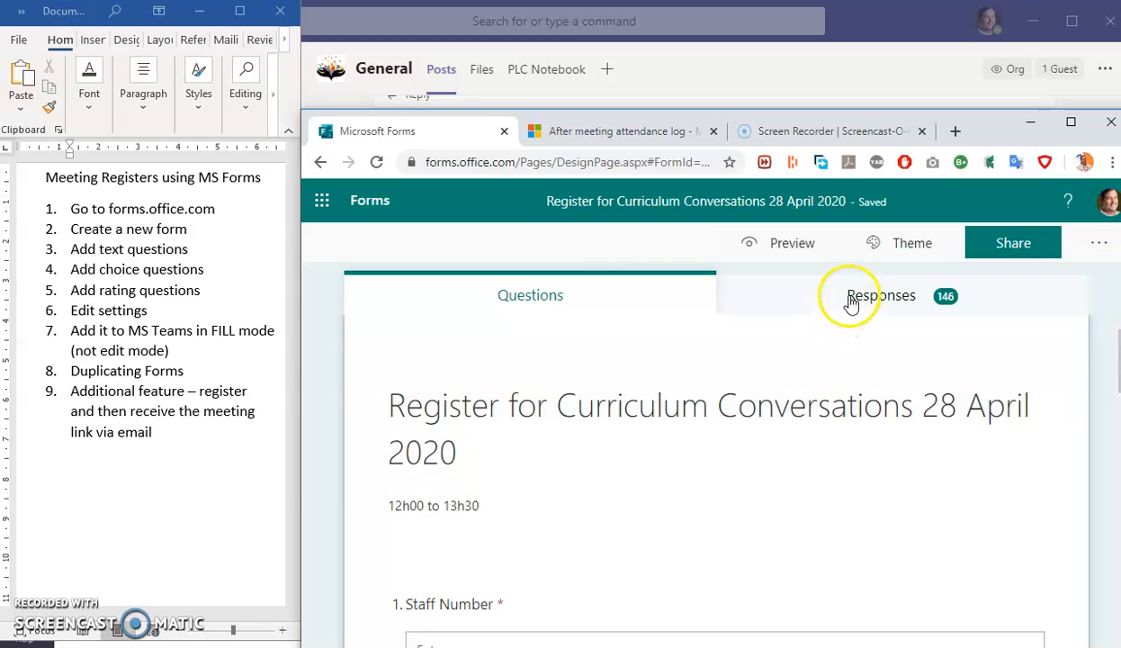
- Examine the response summary and the questions of the 28 April 2020 Curriculum Conversations register
click(842, 298)
scroll(803, 558, down, 10)
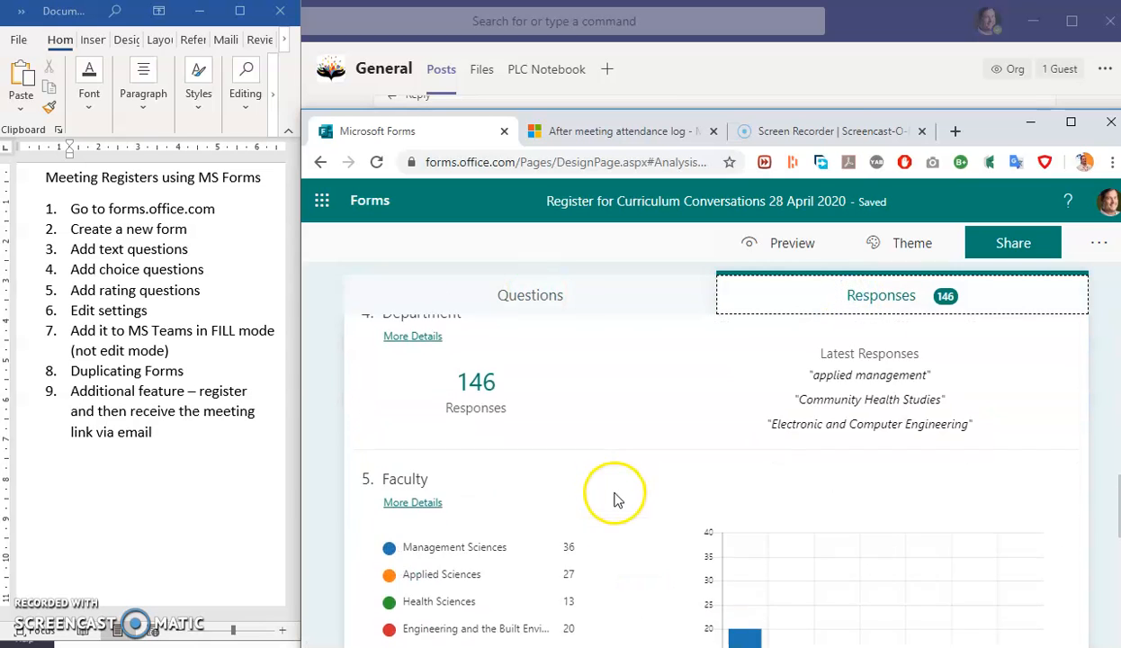
scroll(618, 500, up, 3)
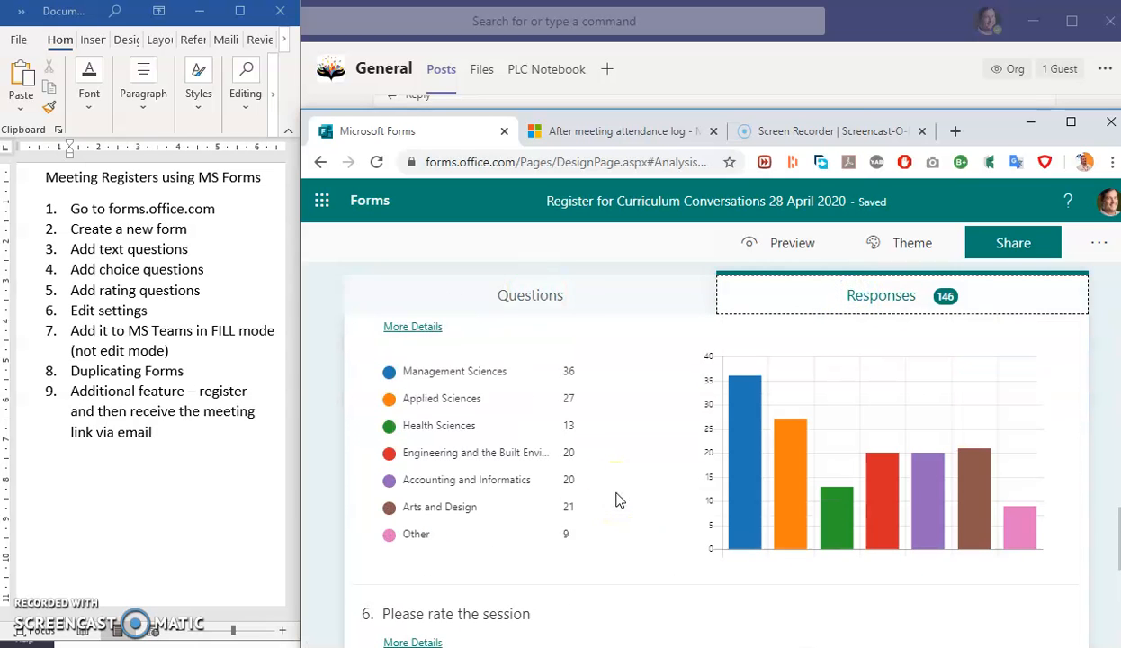
scroll(616, 500, up, 5)
click(504, 294)
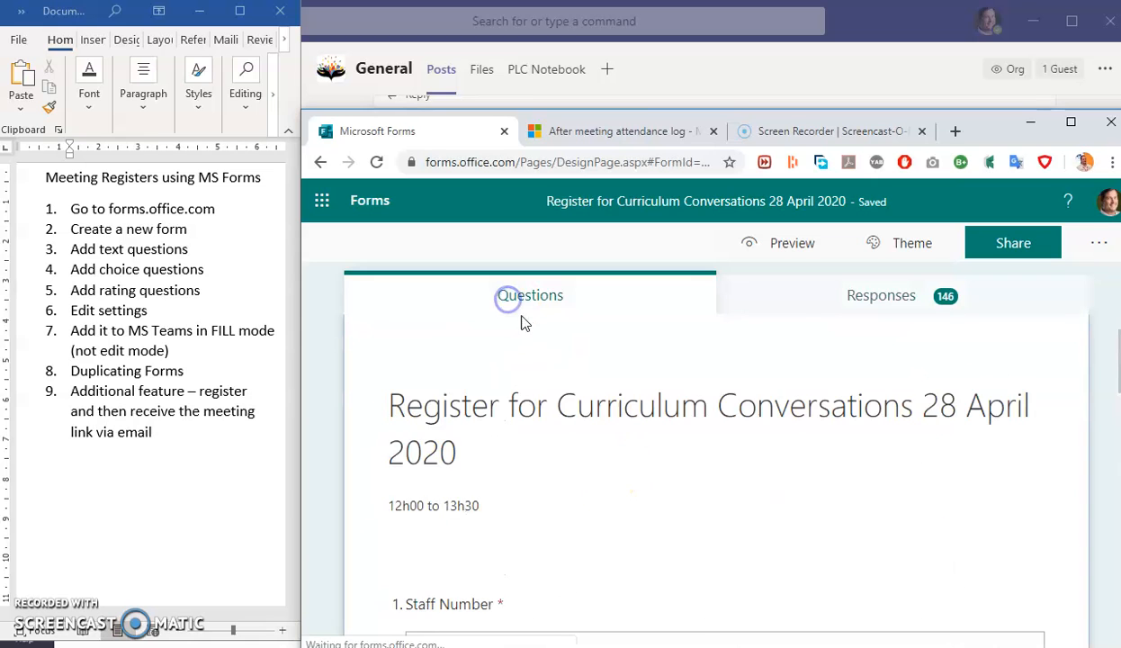
click(688, 448)
scroll(690, 468, down, 10)
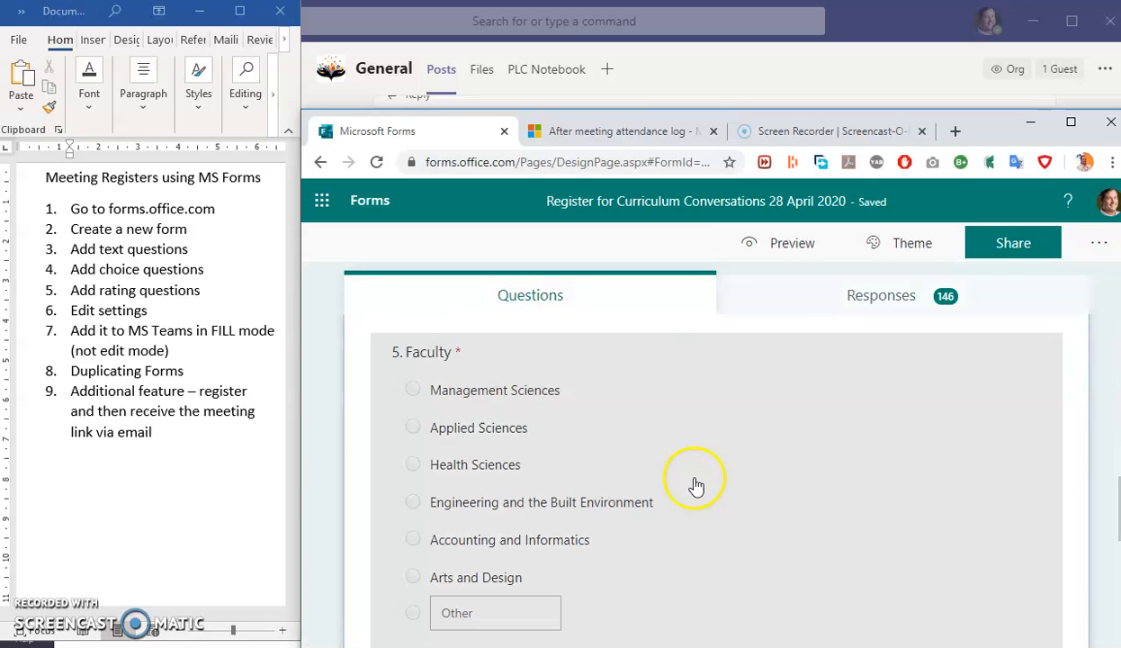
scroll(838, 526, down, 5)
scroll(837, 526, up, 8)
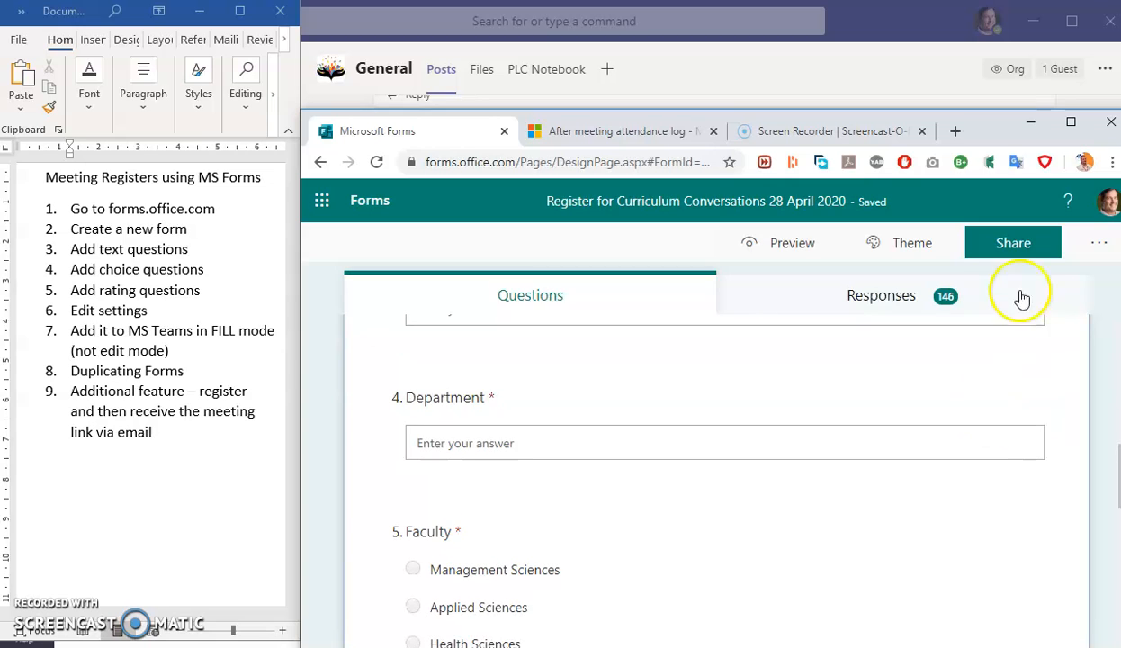
- Copy the share-as-a-template link that lets anyone duplicate the 28 April 2020 register
click(1024, 248)
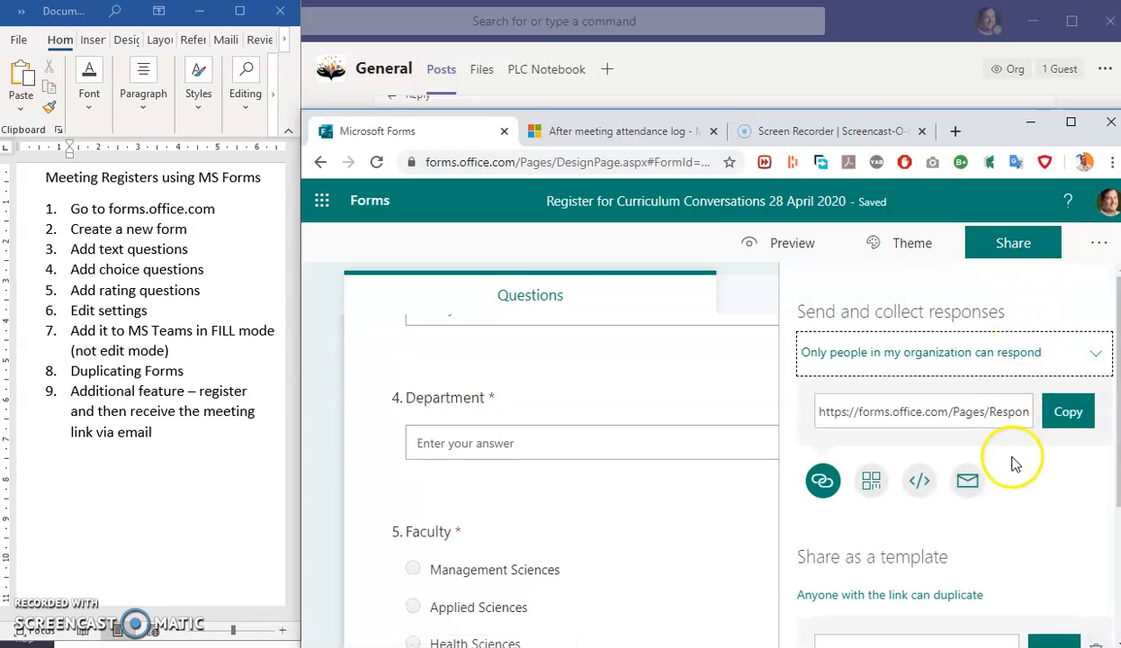
scroll(1010, 493, down, 1)
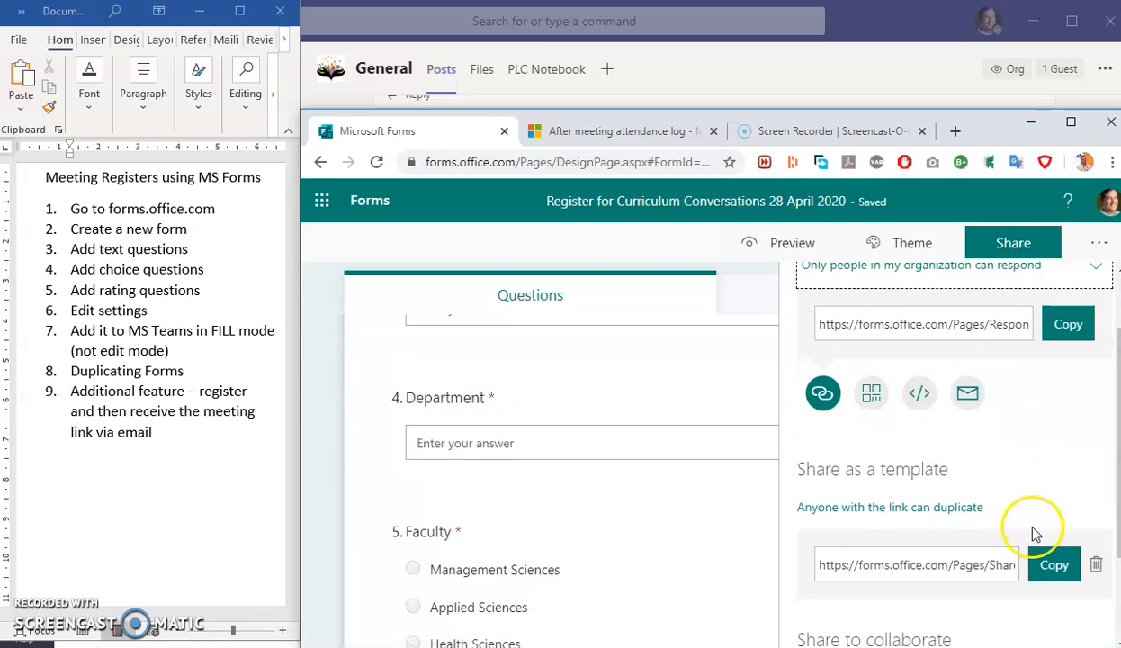
click(1051, 572)
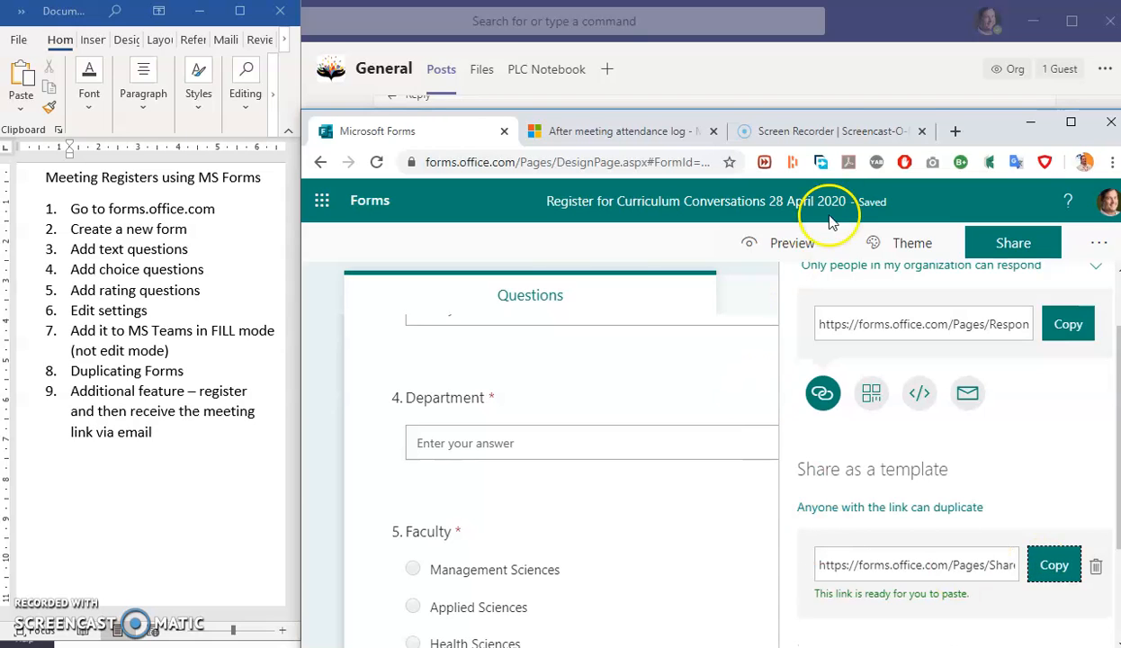
- Load the copied template link in the browser tab showing the screen recorder page and duplicate the form
click(825, 130)
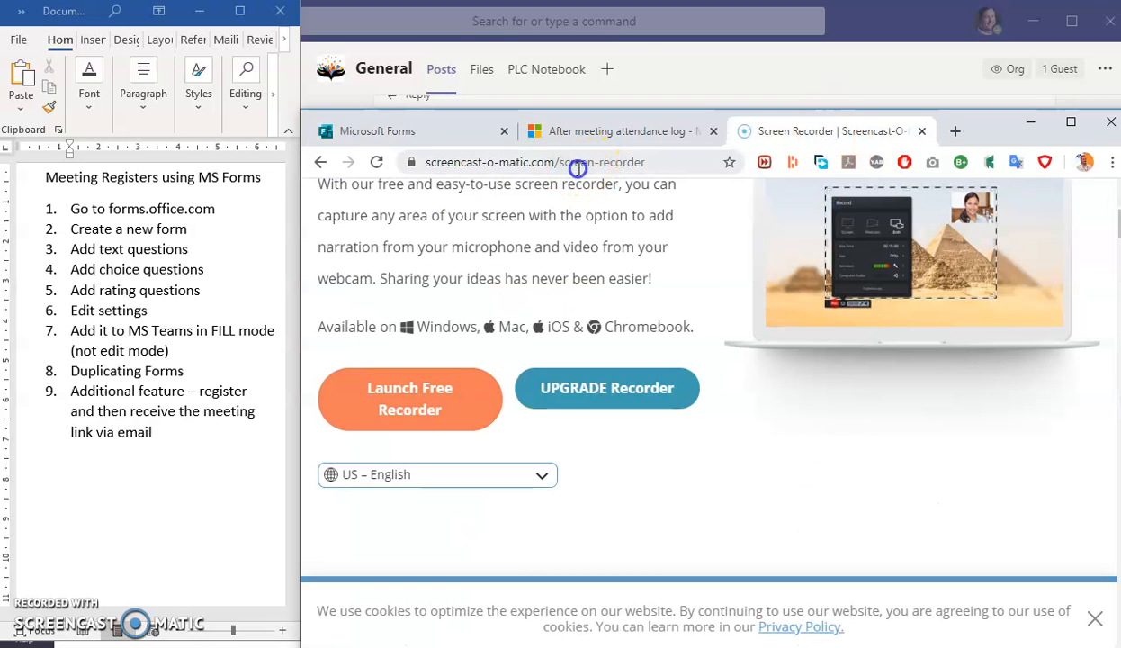
click(577, 165)
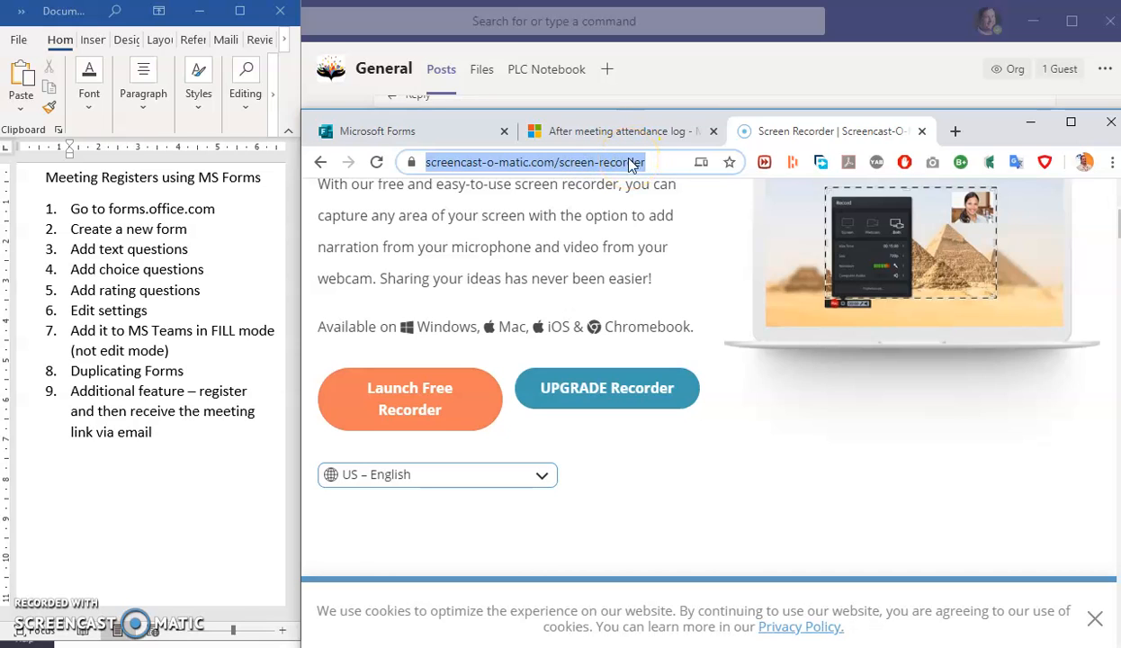
key(ctrl+v)
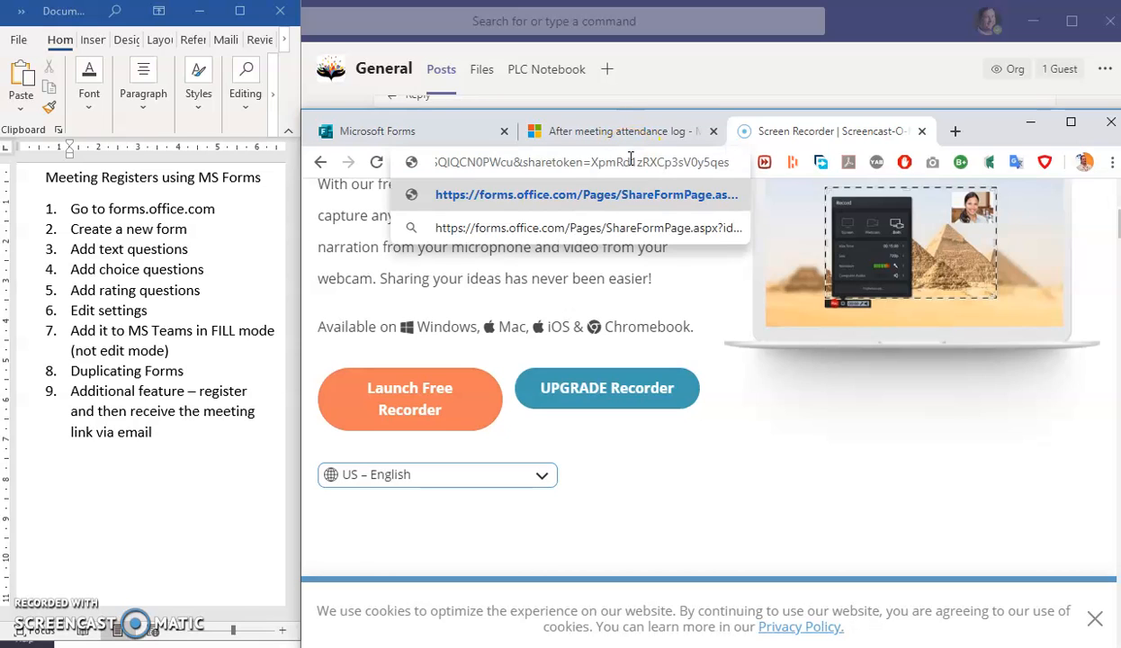
key(Return)
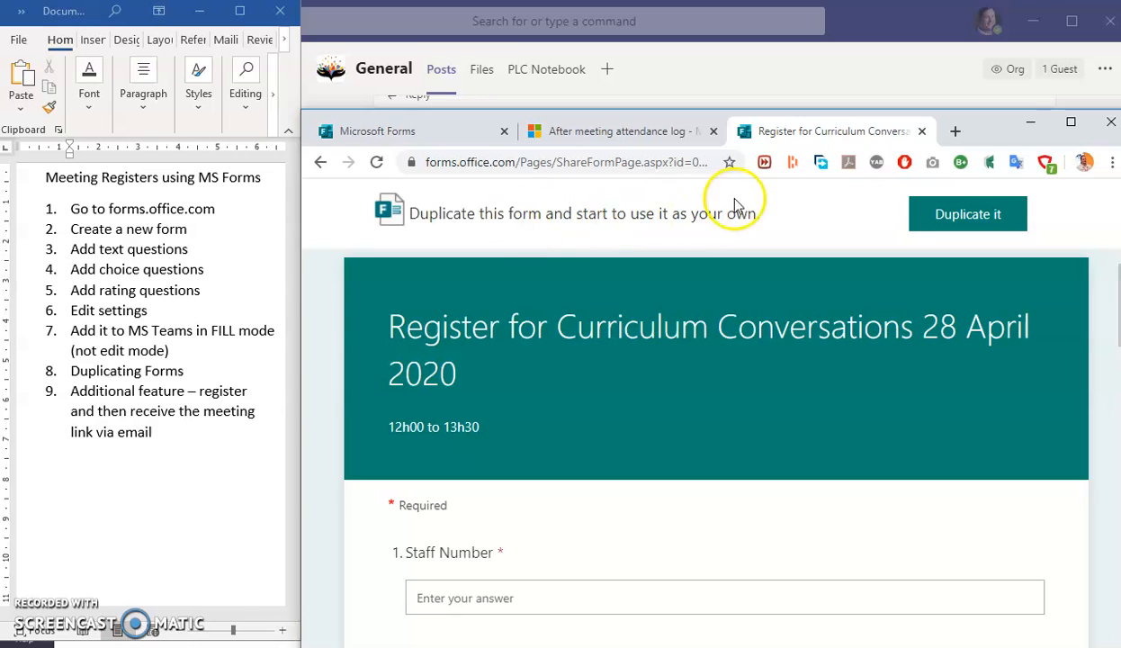
click(987, 221)
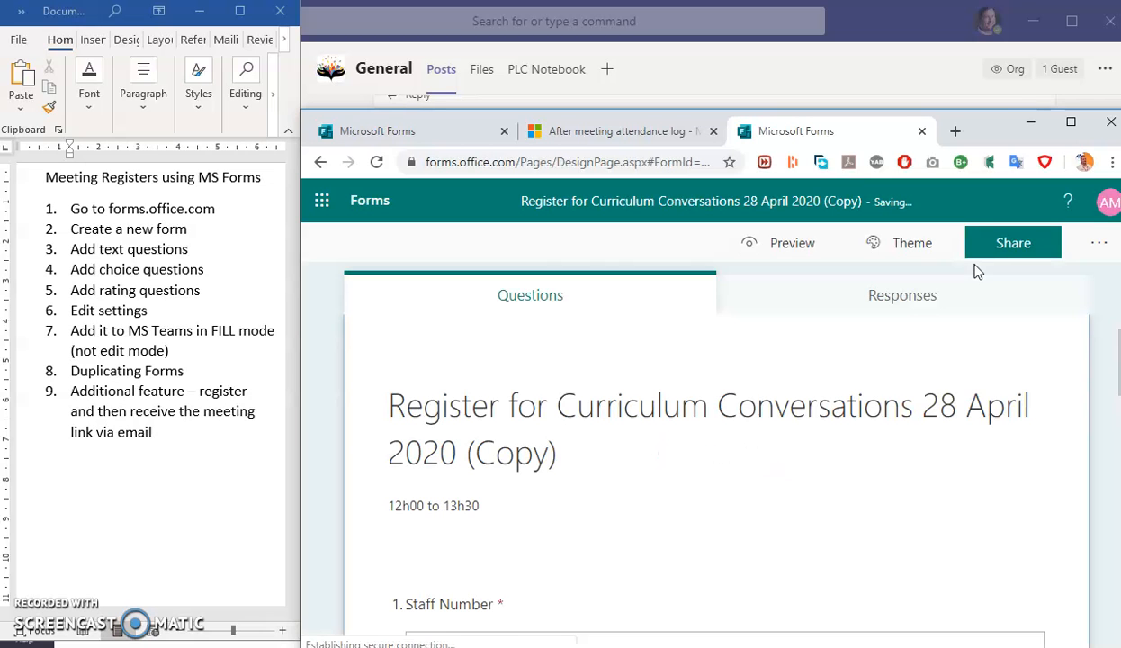
- Rename the duplicated form to "Register for Curriculum Conversations 20 May 2020"
click(625, 417)
triple_click(733, 391)
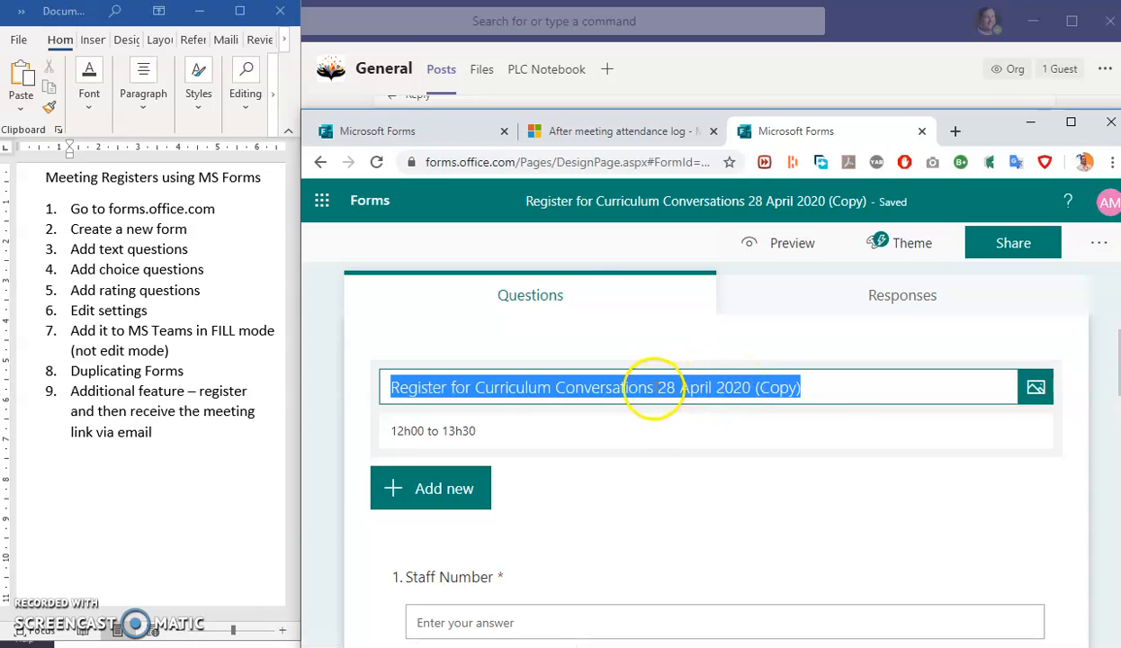
drag(799, 388, 666, 384)
text(0)
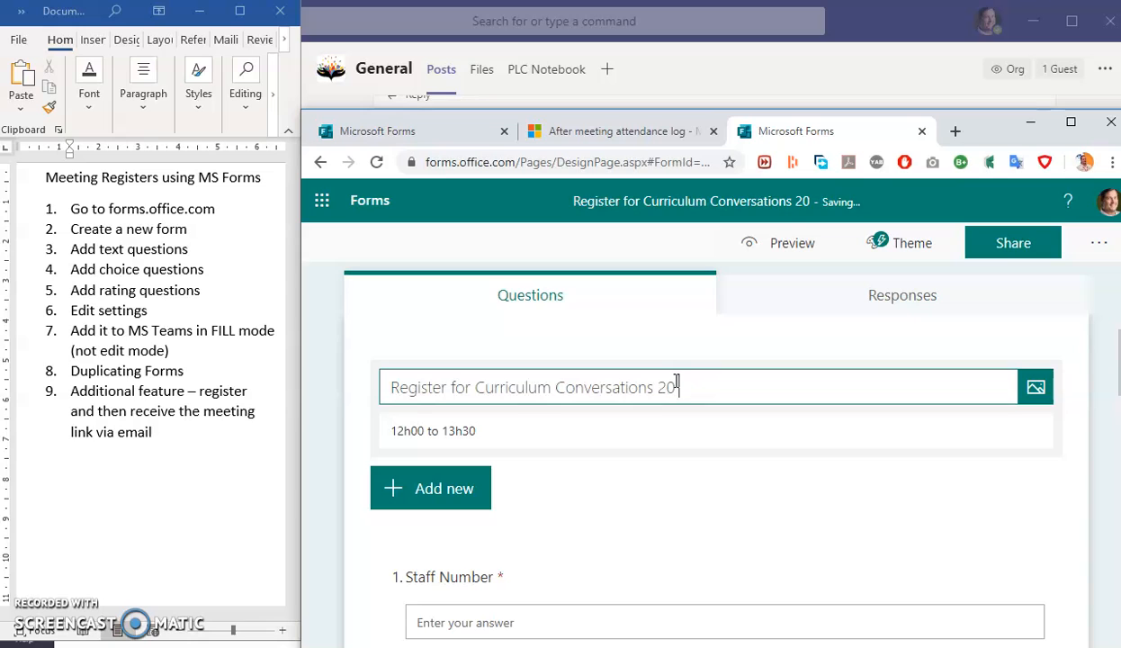
text( May 2020)
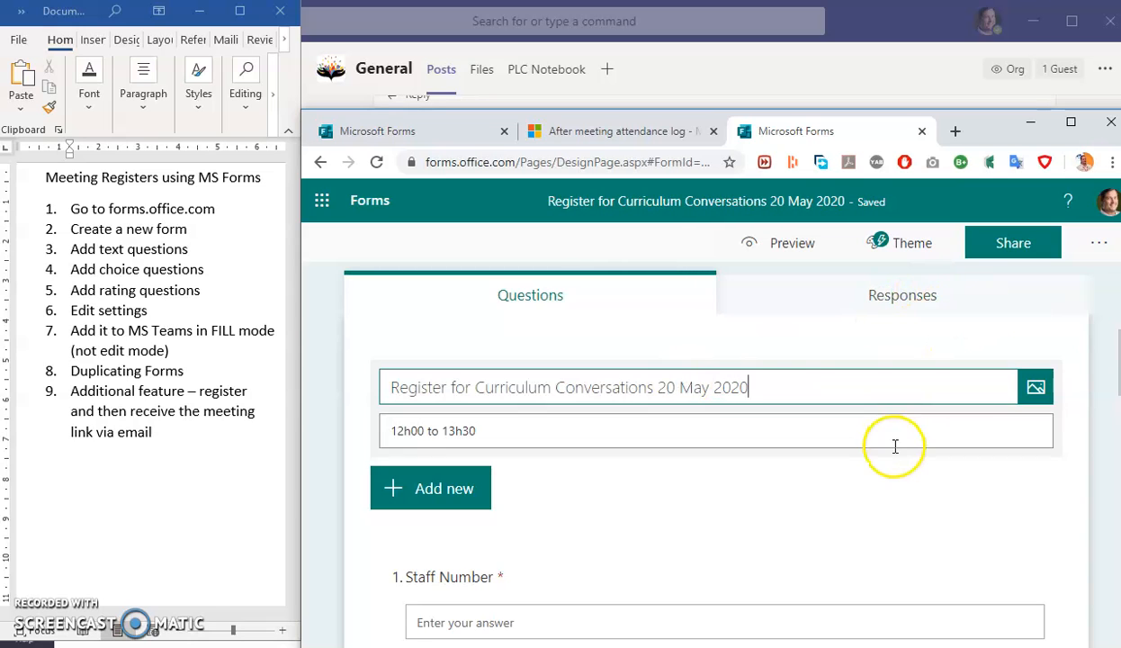
- Look over the duplicated register's questions and open its sharing options
scroll(895, 446, down, 3)
scroll(895, 447, down, 10)
scroll(895, 454, up, 6)
scroll(895, 456, up, 5)
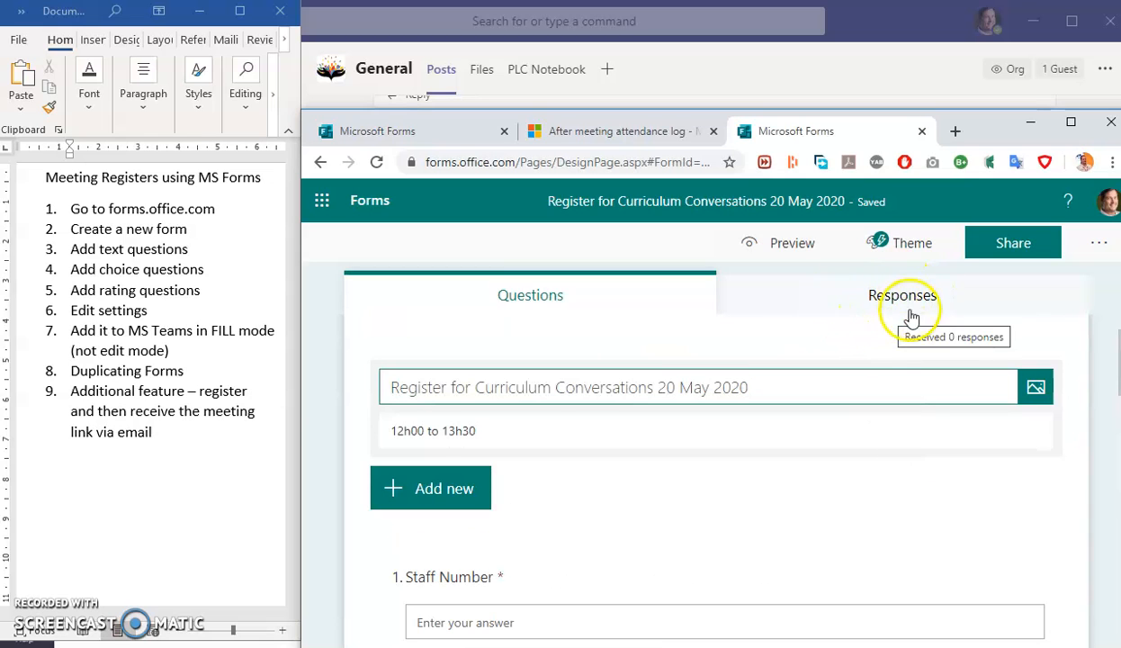
click(1000, 337)
click(1016, 255)
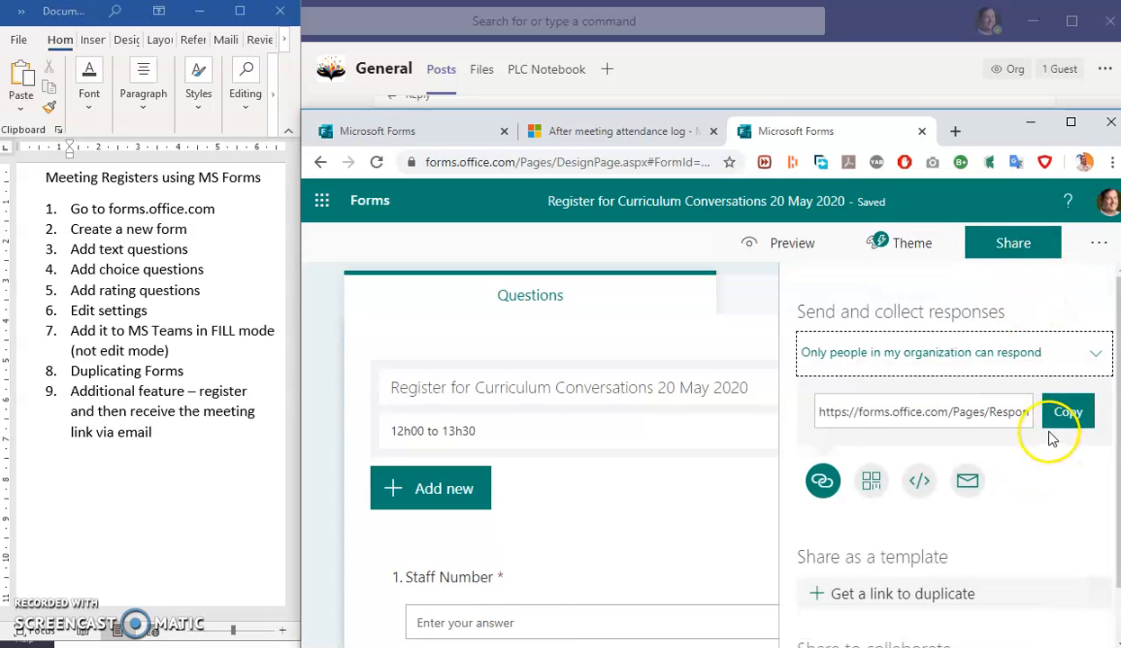
- Copy the duplicated register's response link for people in the organization and close the sharing options
scroll(1044, 421, down, 1)
click(1067, 350)
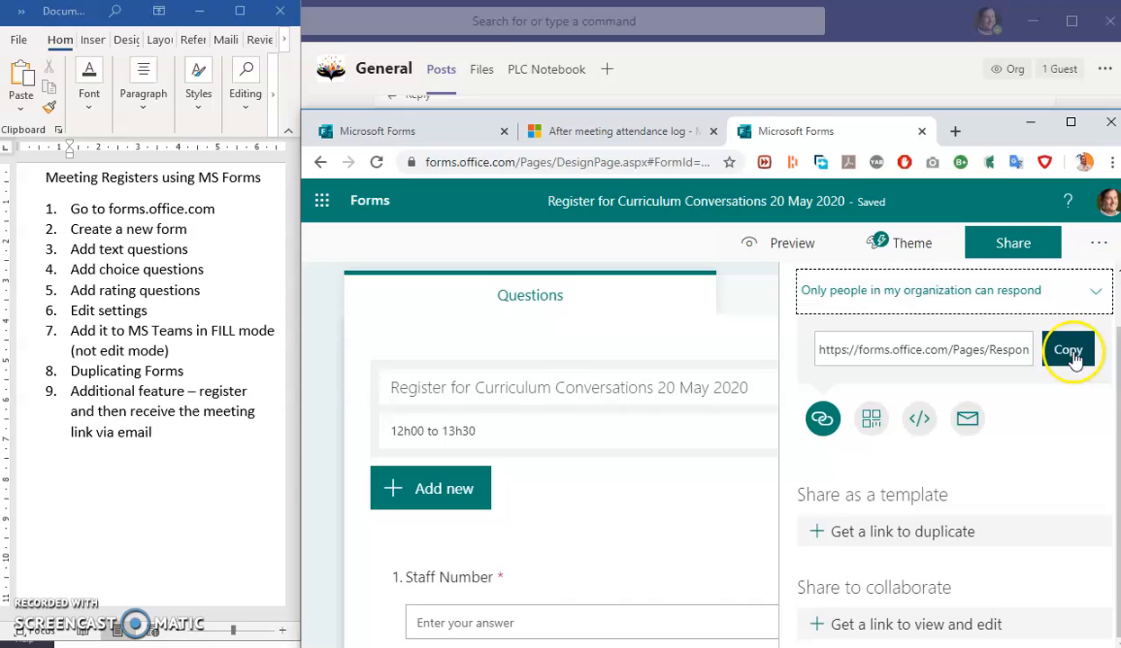
click(620, 250)
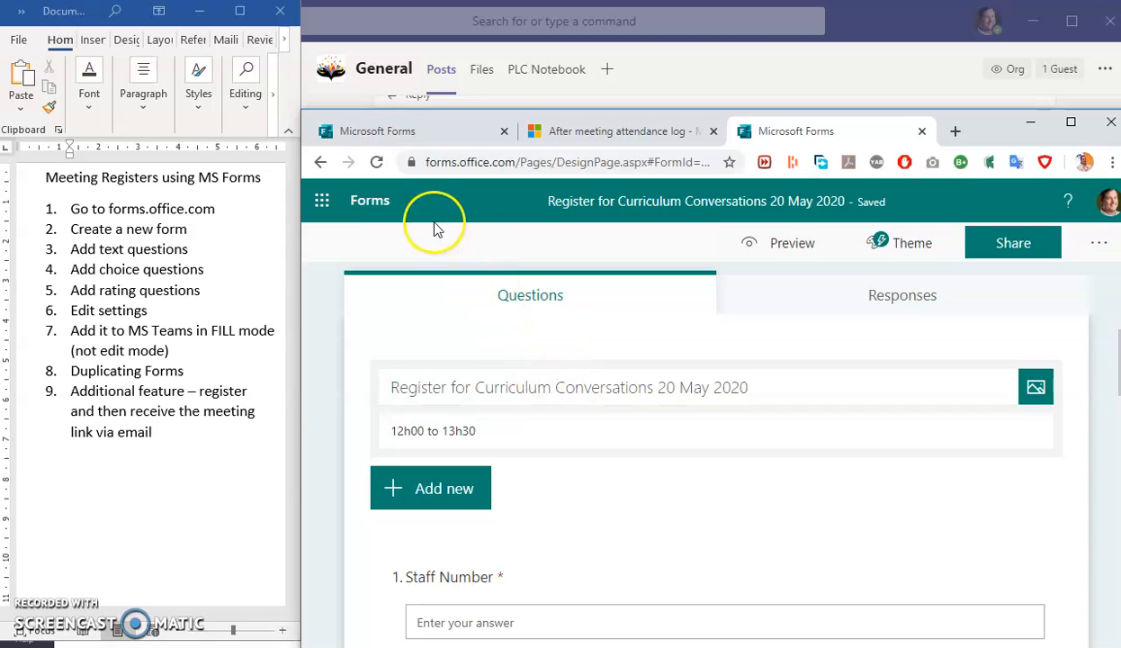
- Move "Register for Curriculum Conversations 20 May 2020" from the personal forms to the DUT Staff e-Learning Support group
click(369, 205)
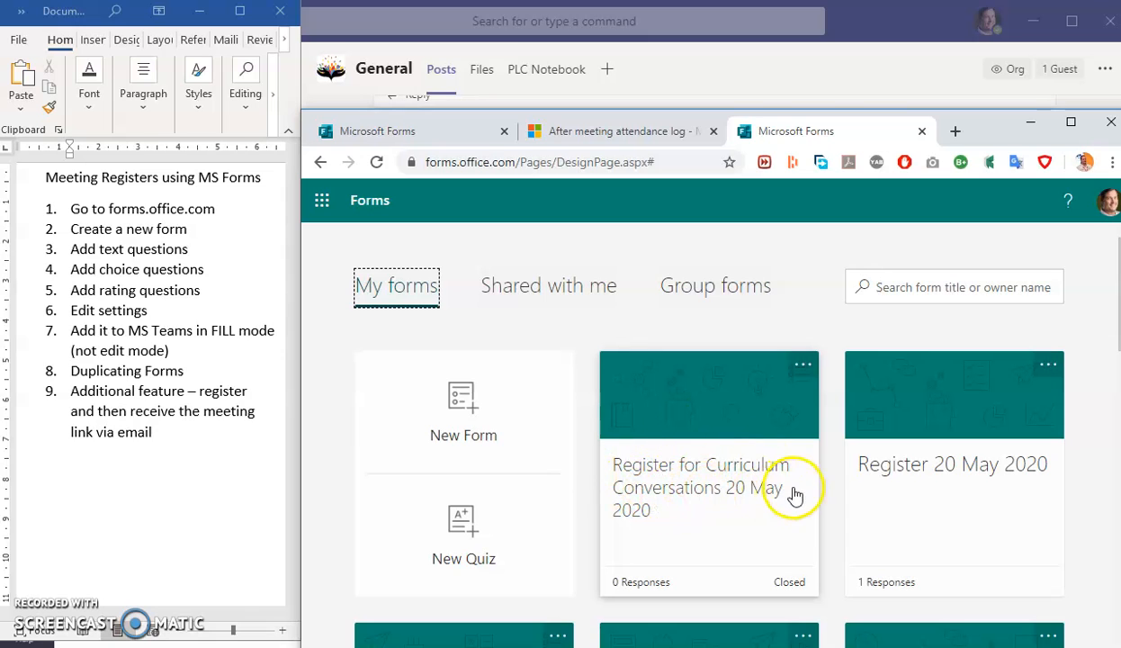
click(803, 365)
click(663, 511)
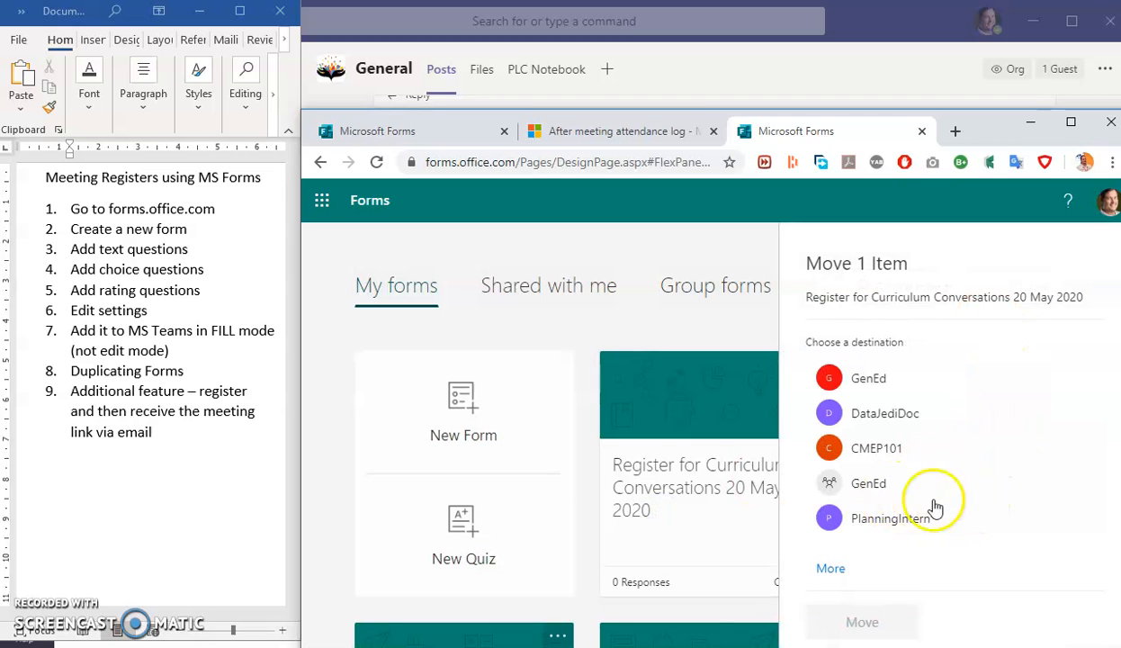
click(832, 570)
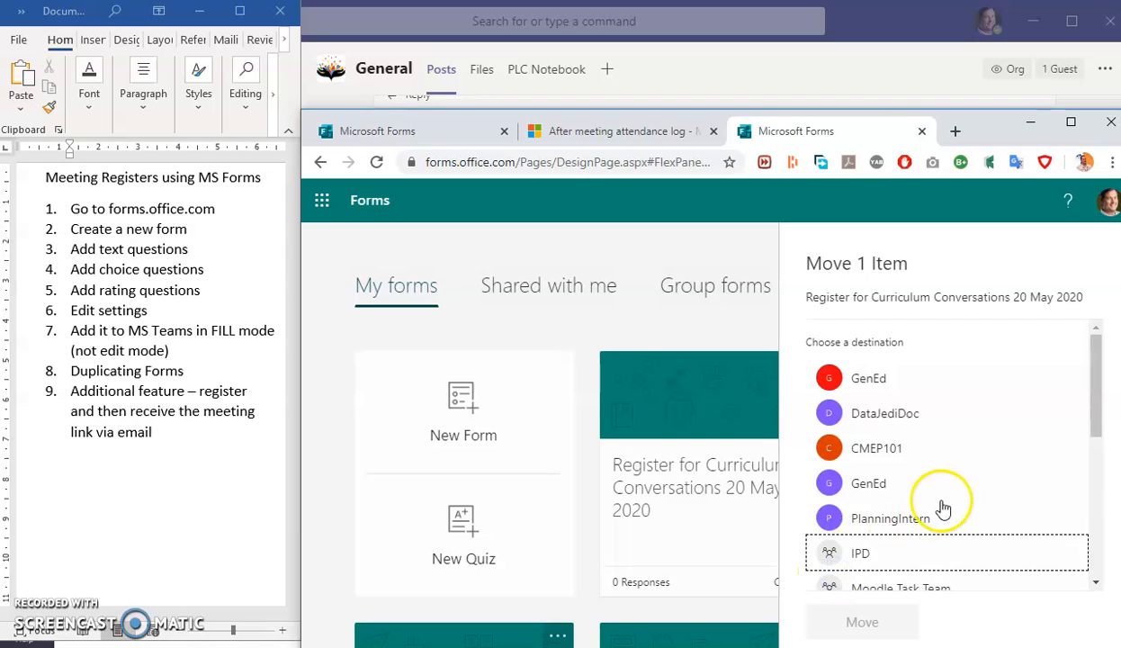
scroll(942, 509, down, 2)
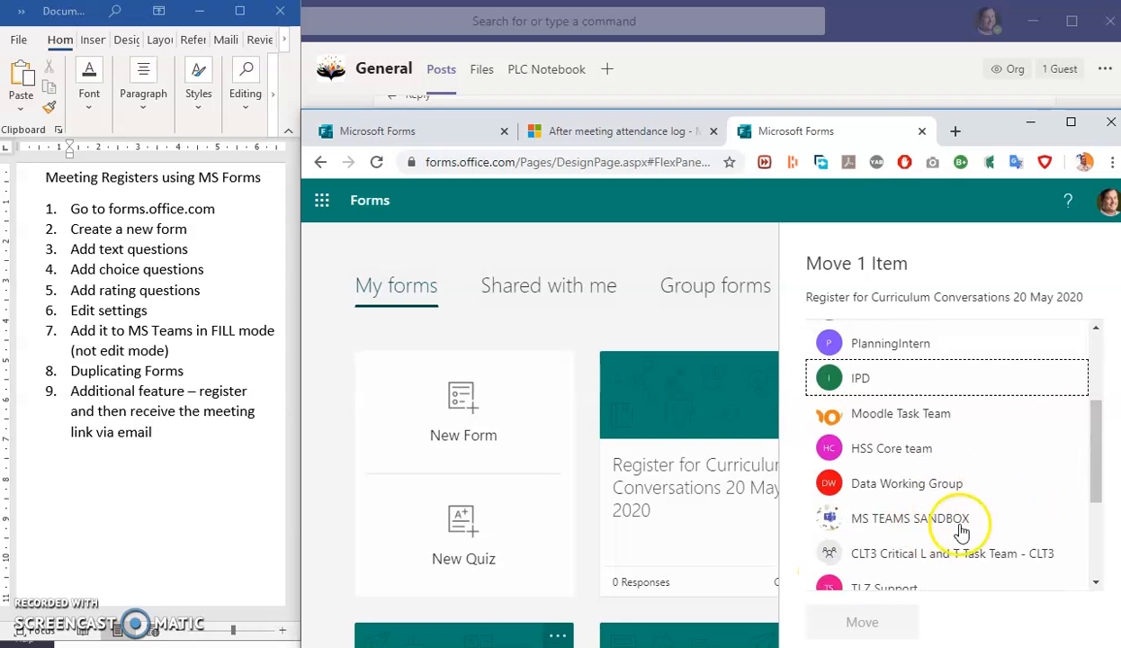
scroll(960, 531, down, 3)
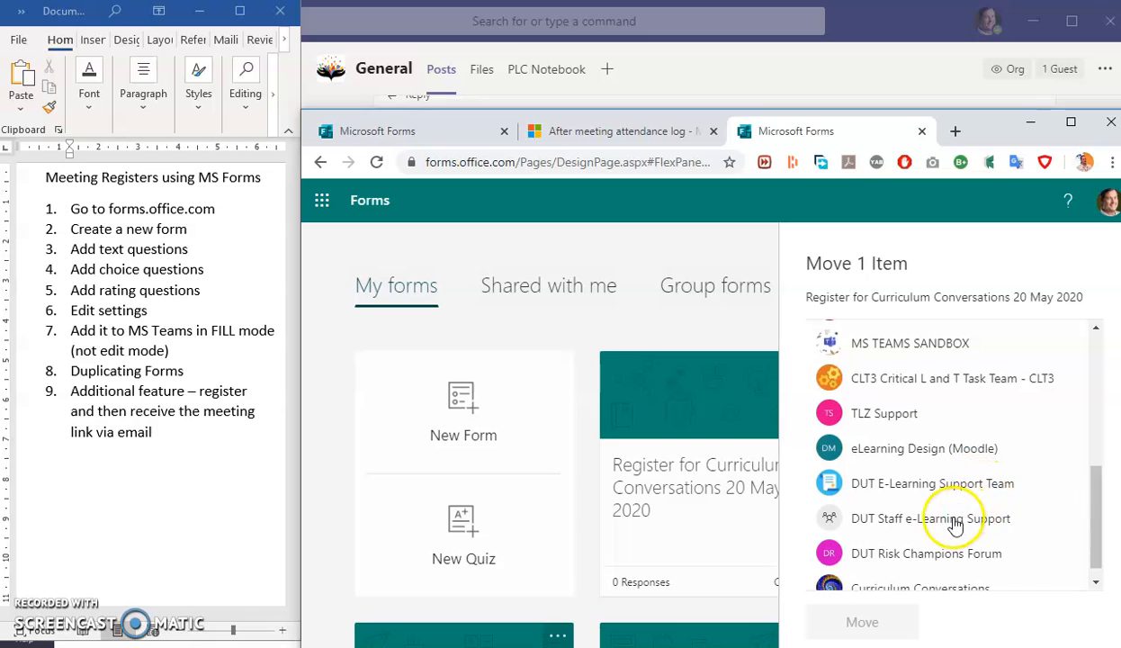
click(942, 520)
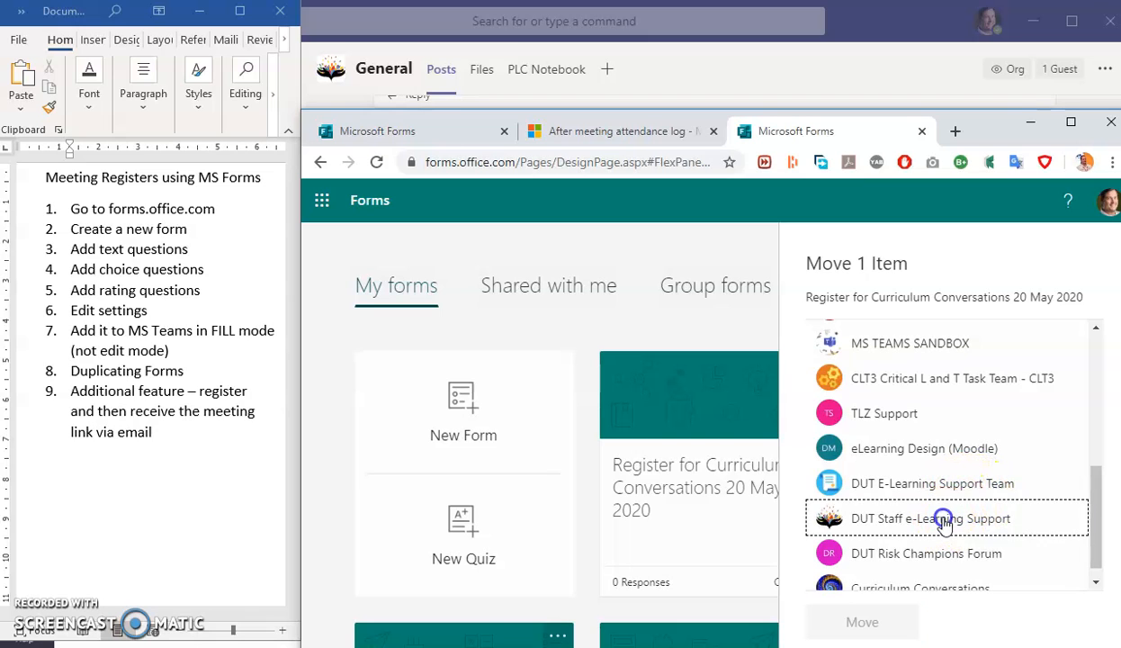
click(861, 622)
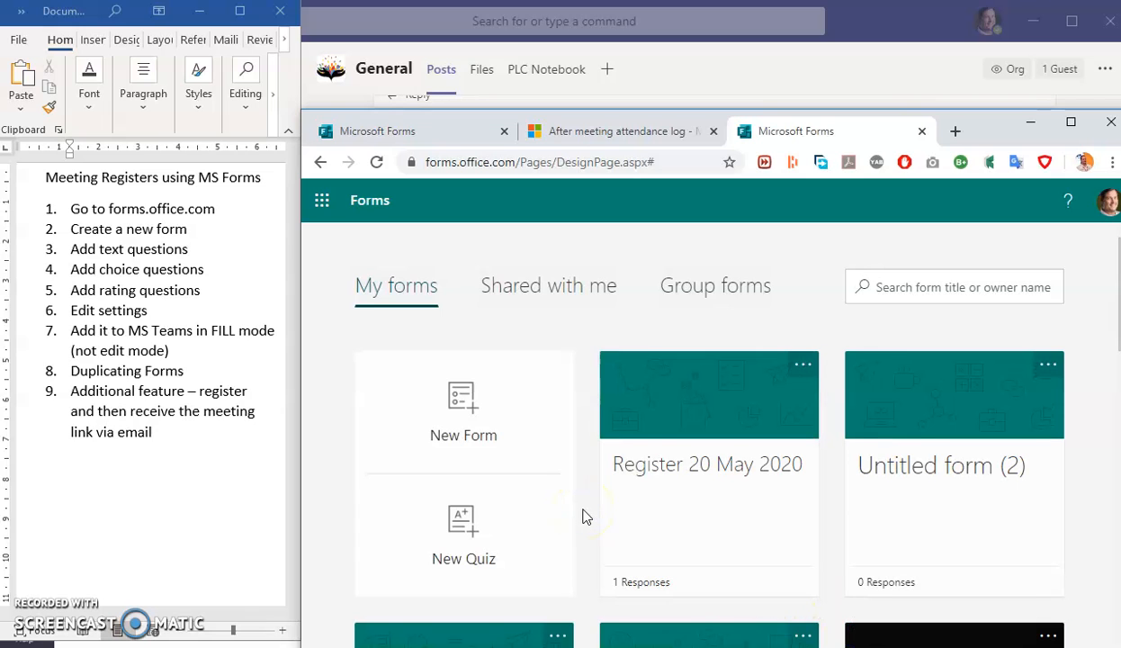
- Browse the group forms and open the form collection of the DUT Staff e-Learning Support group
click(718, 284)
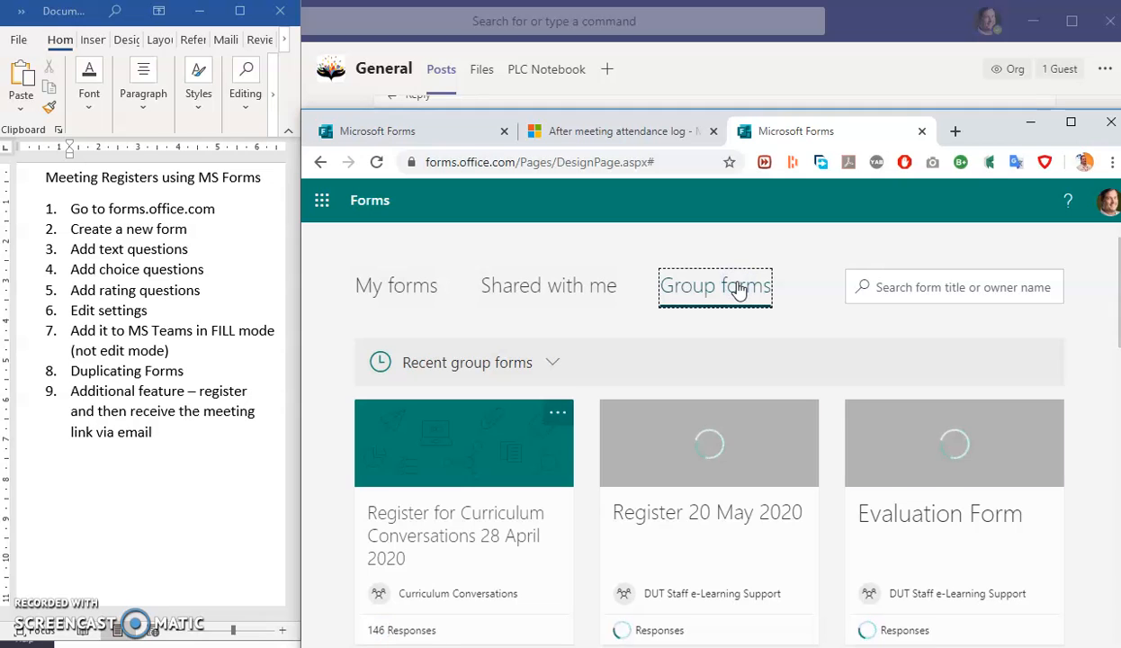
click(549, 363)
scroll(775, 531, down, 3)
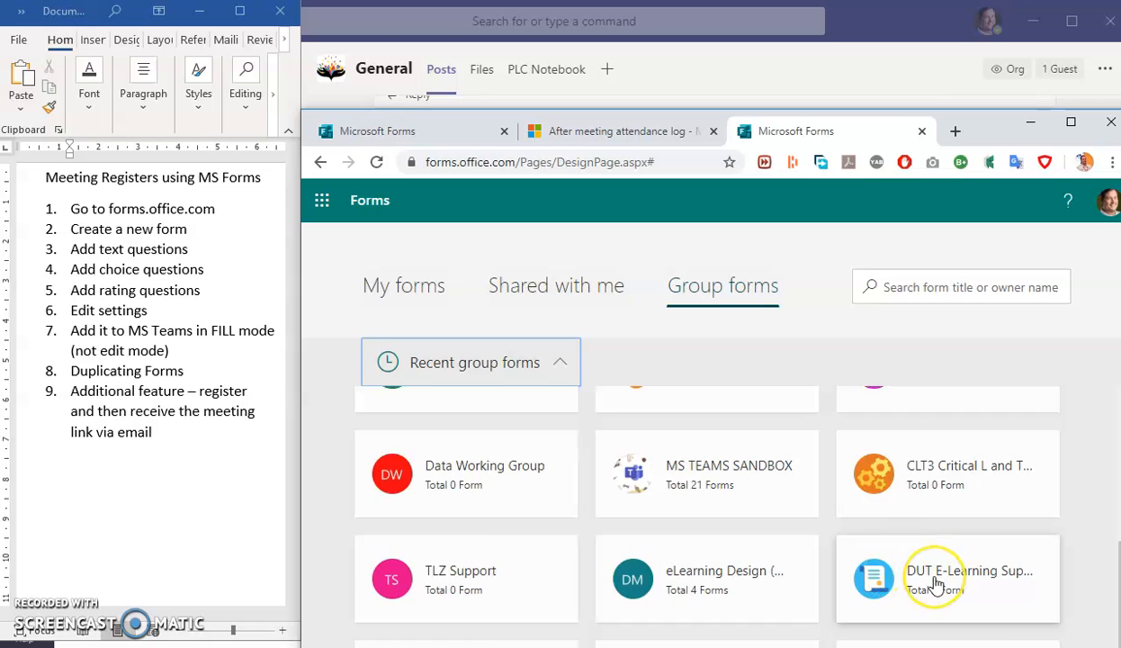
scroll(935, 585, up, 3)
scroll(935, 584, down, 3)
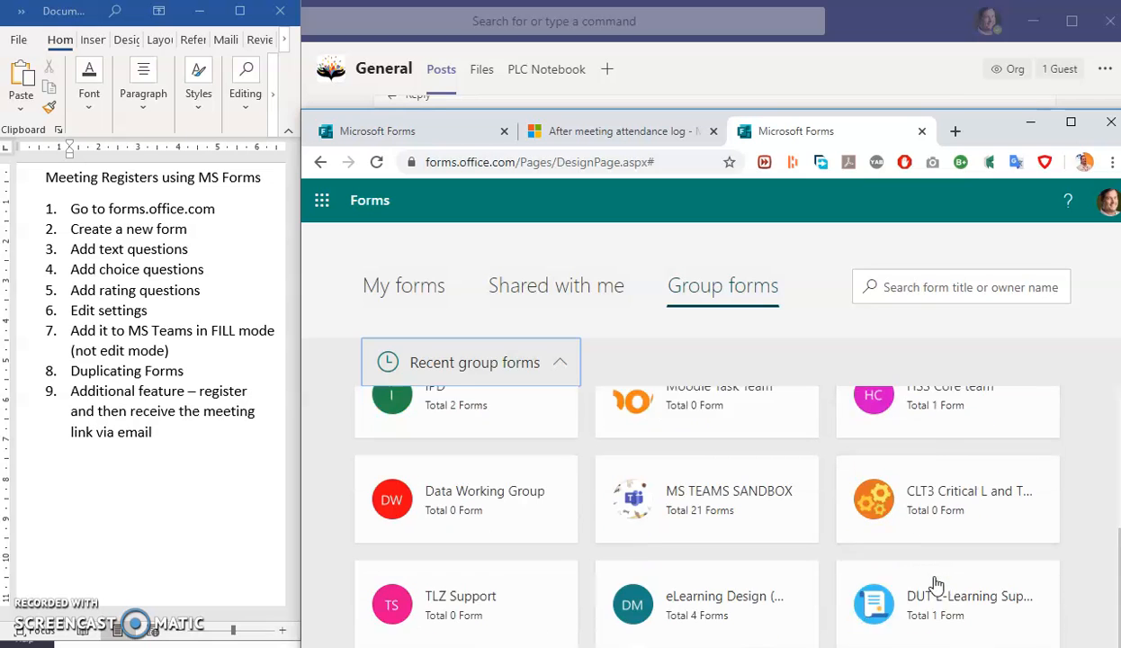
scroll(935, 585, down, 1)
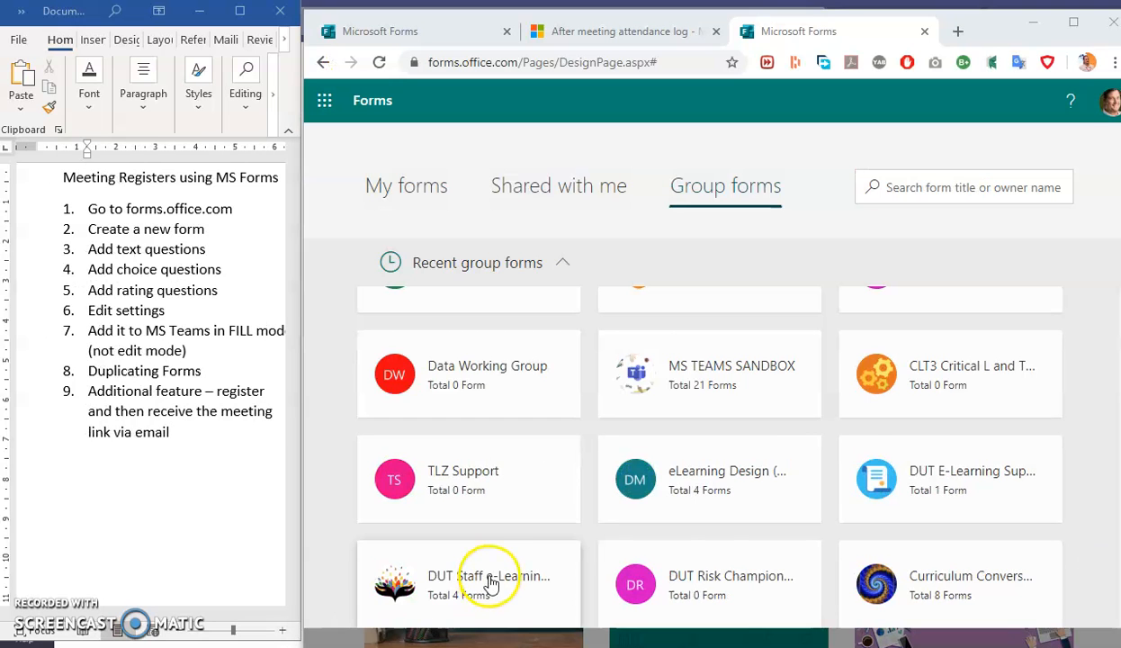
click(491, 583)
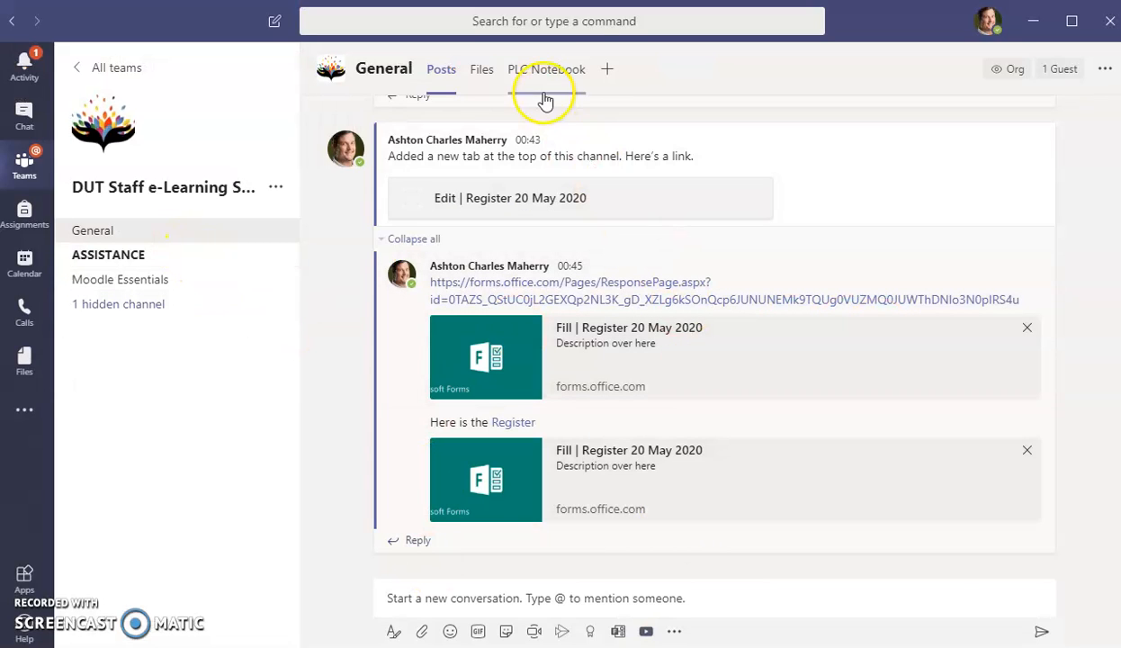
- In Microsoft Teams, add the existing Curriculum Conversations 20 May 2020 register as a Forms tab in the General channel, set to Collaborate
click(608, 72)
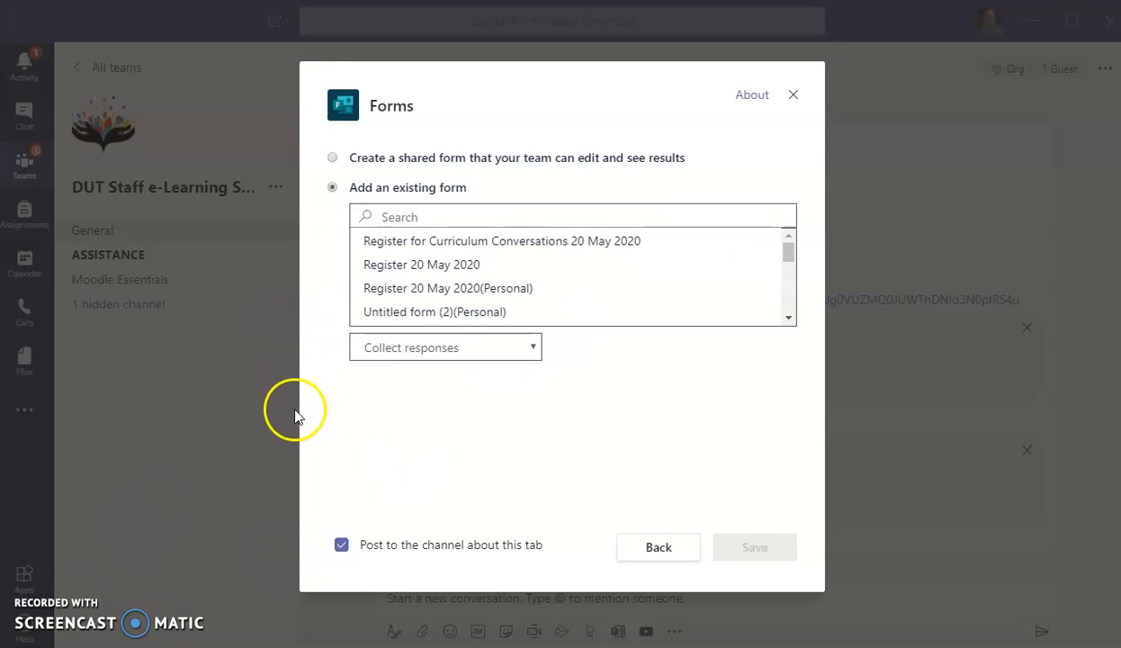
click(332, 188)
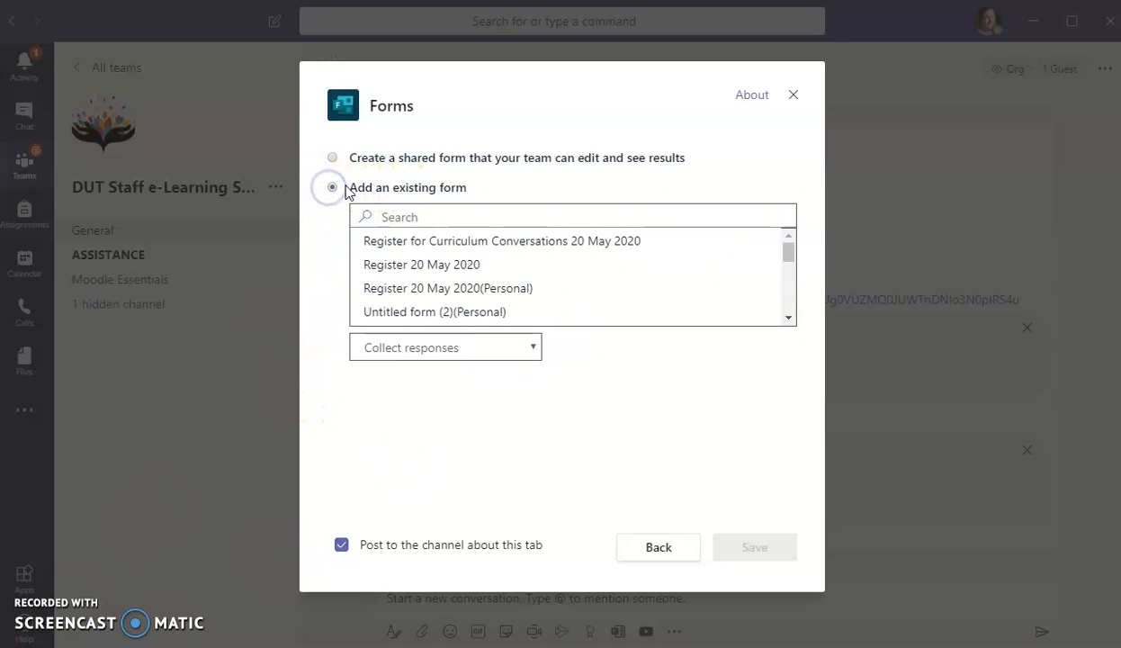
click(511, 243)
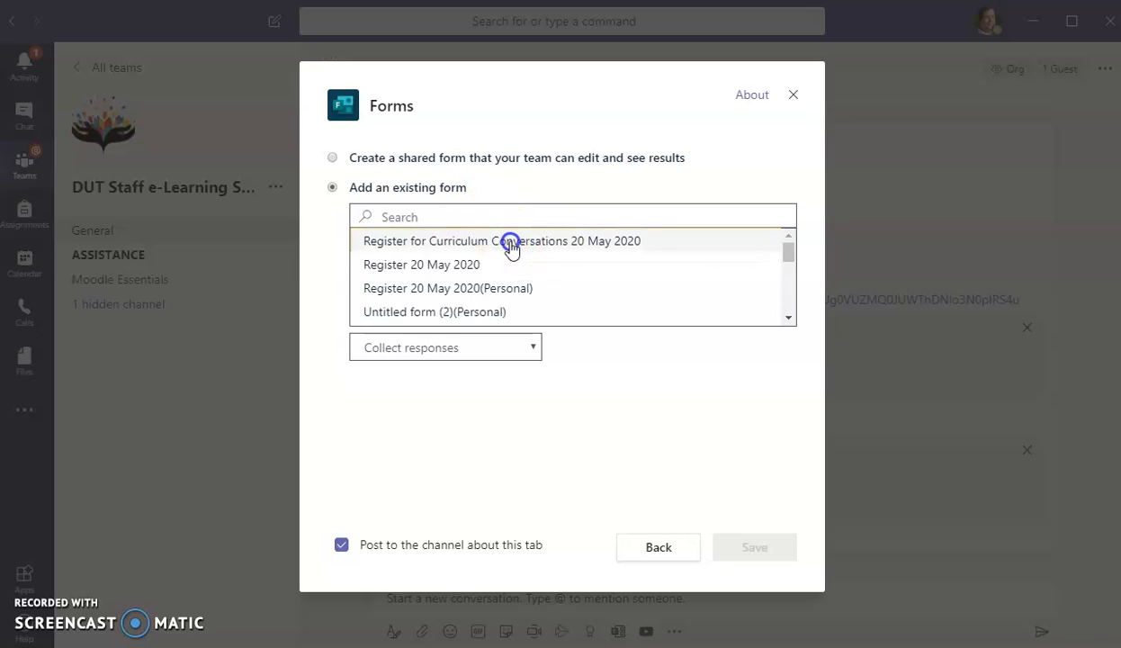
click(511, 243)
click(516, 349)
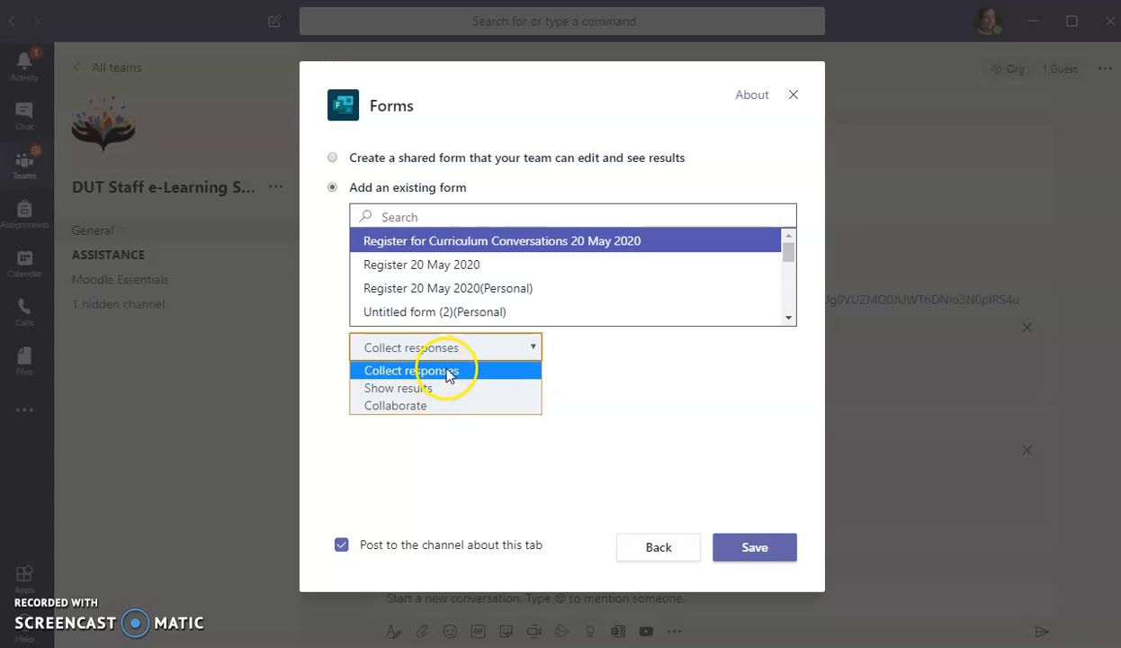
click(413, 406)
click(745, 542)
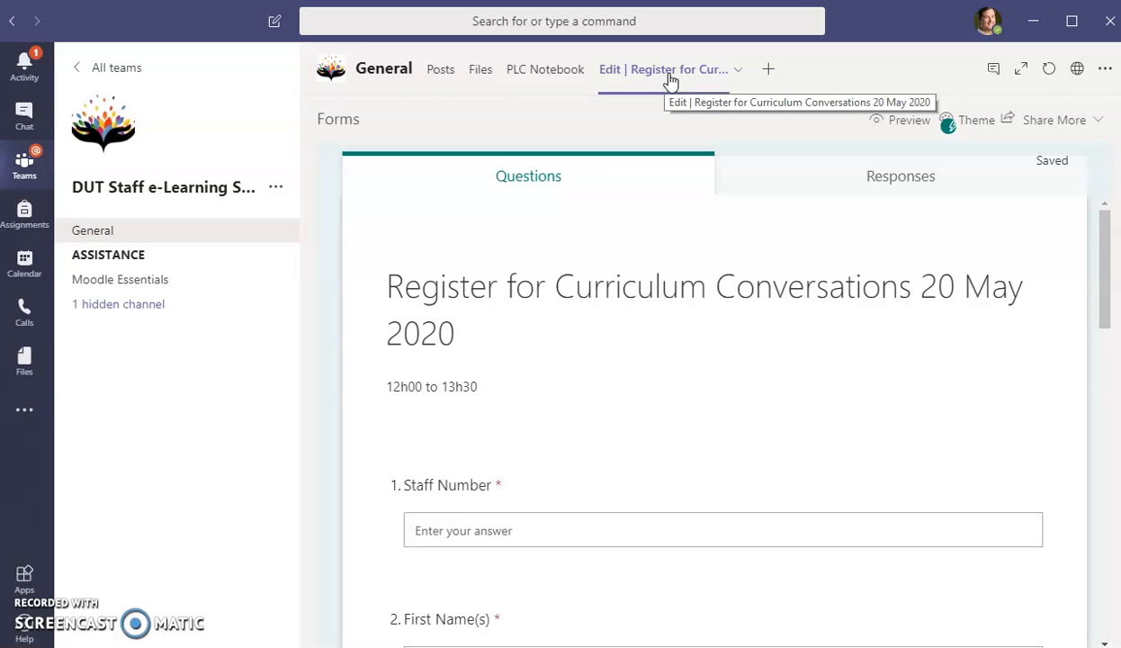
- Remove the "Edit | Register for Curriculum Conversations 20 May 2020" tab from the General channel
click(667, 76)
click(655, 153)
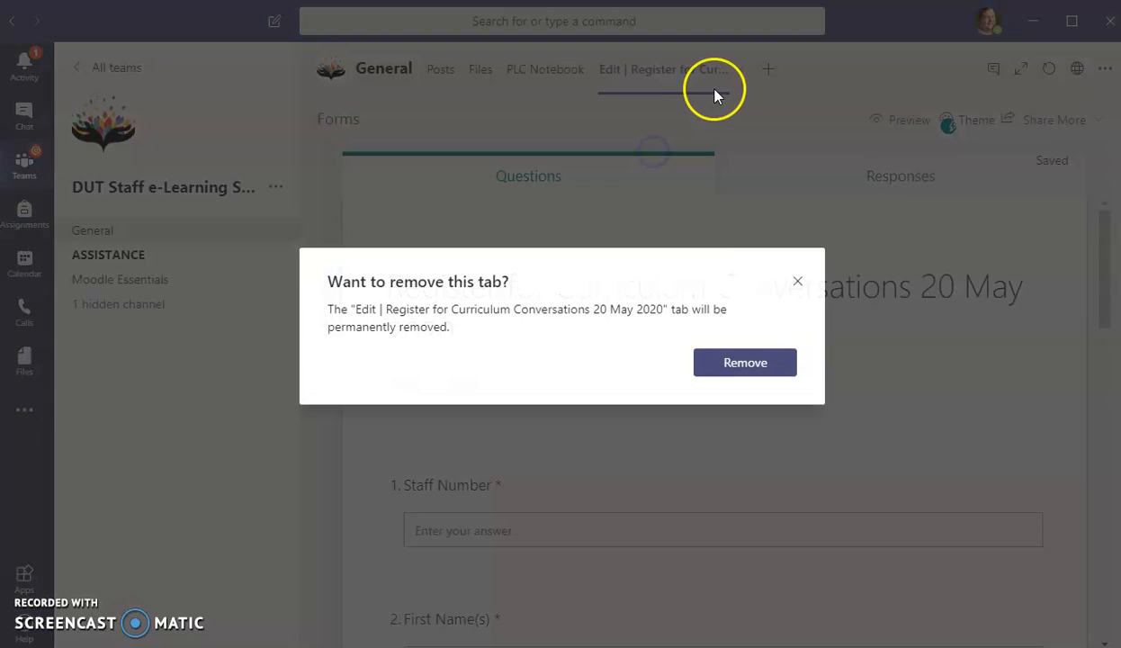
click(767, 356)
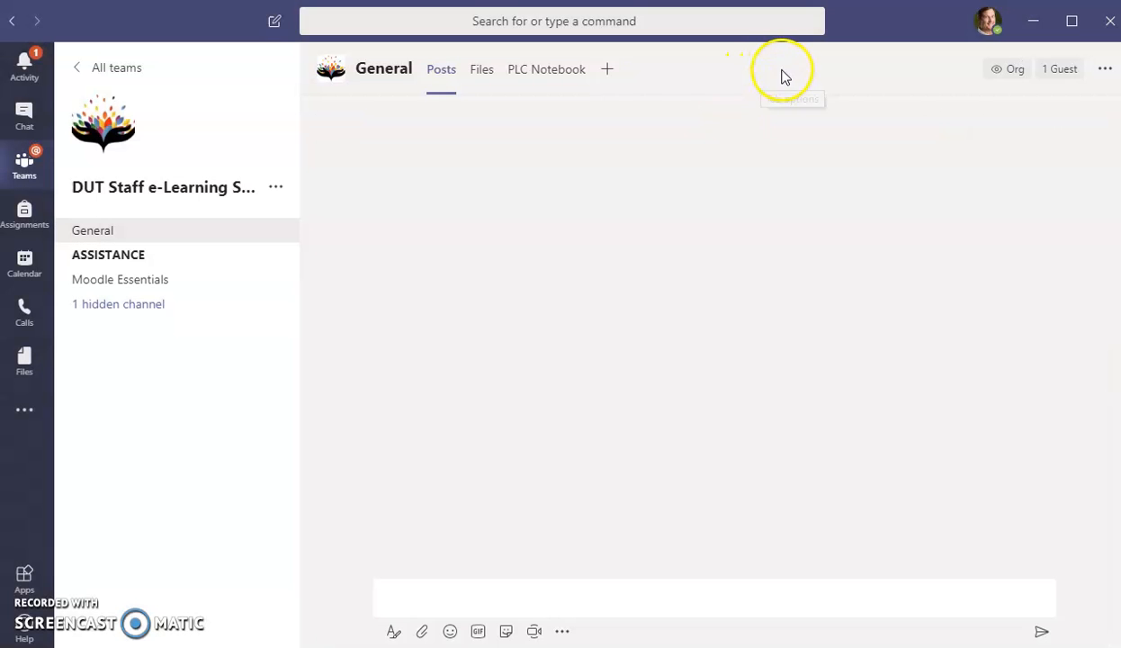
- Add the existing Curriculum Conversations 20 May 2020 register as a Forms tab in the General channel, set to Collect responses
click(609, 72)
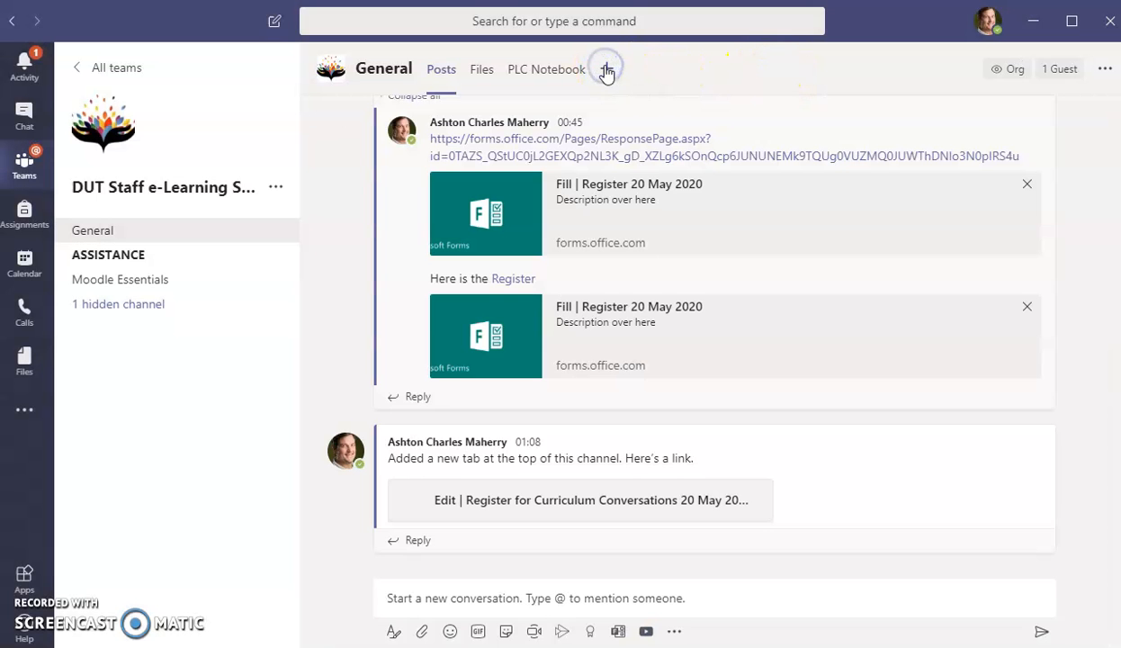
click(463, 192)
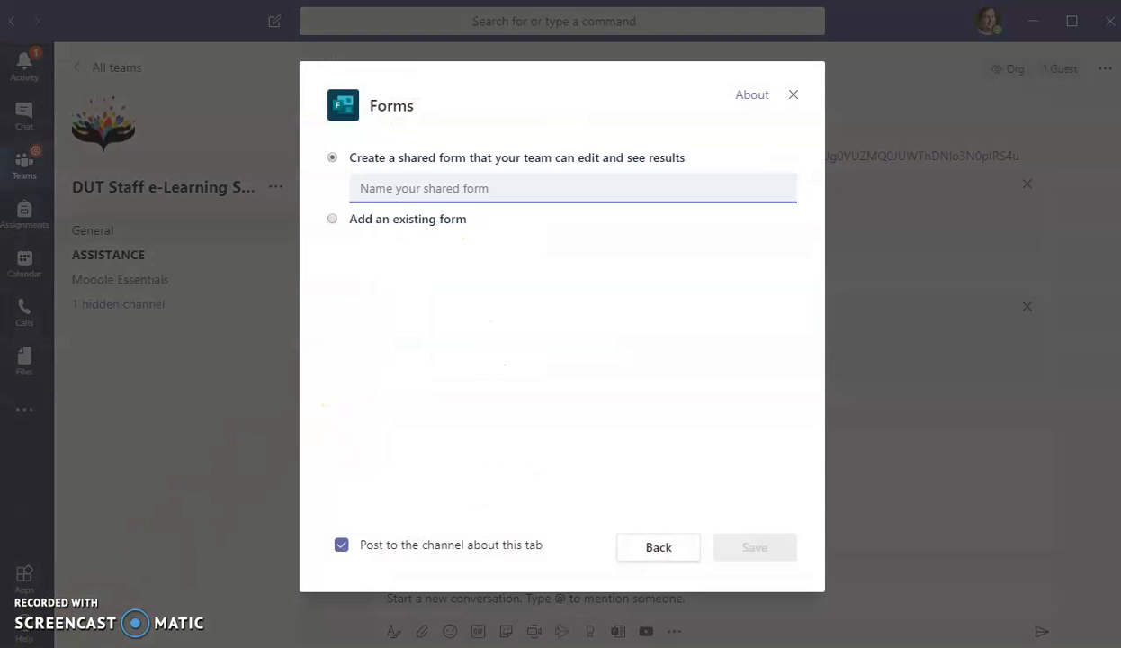
click(330, 220)
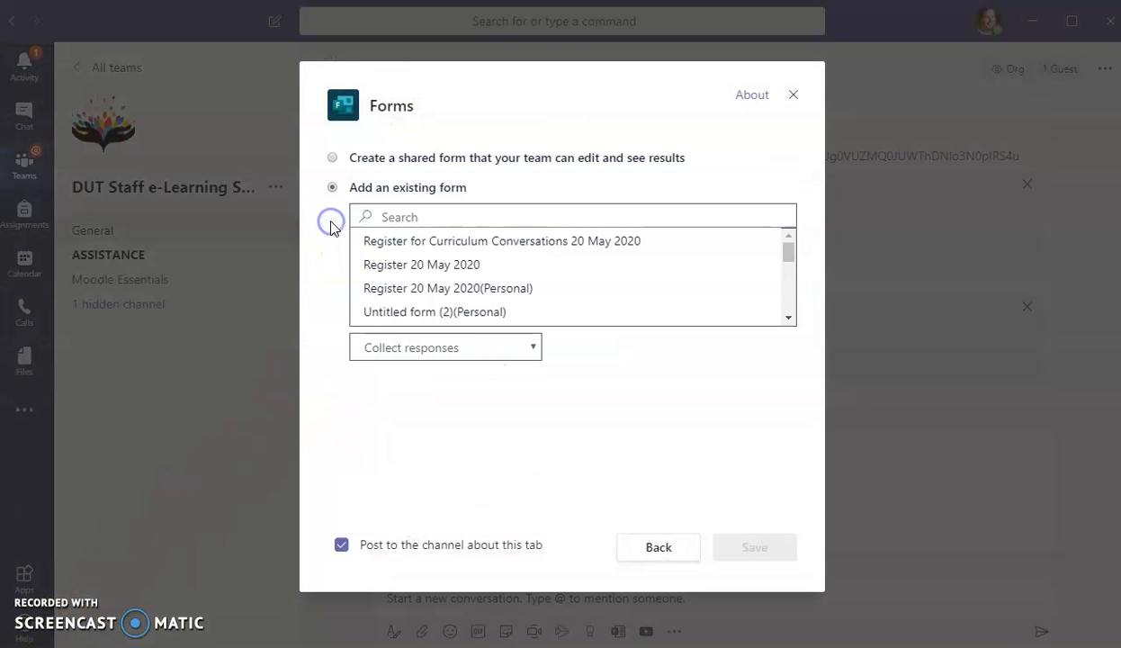
click(526, 241)
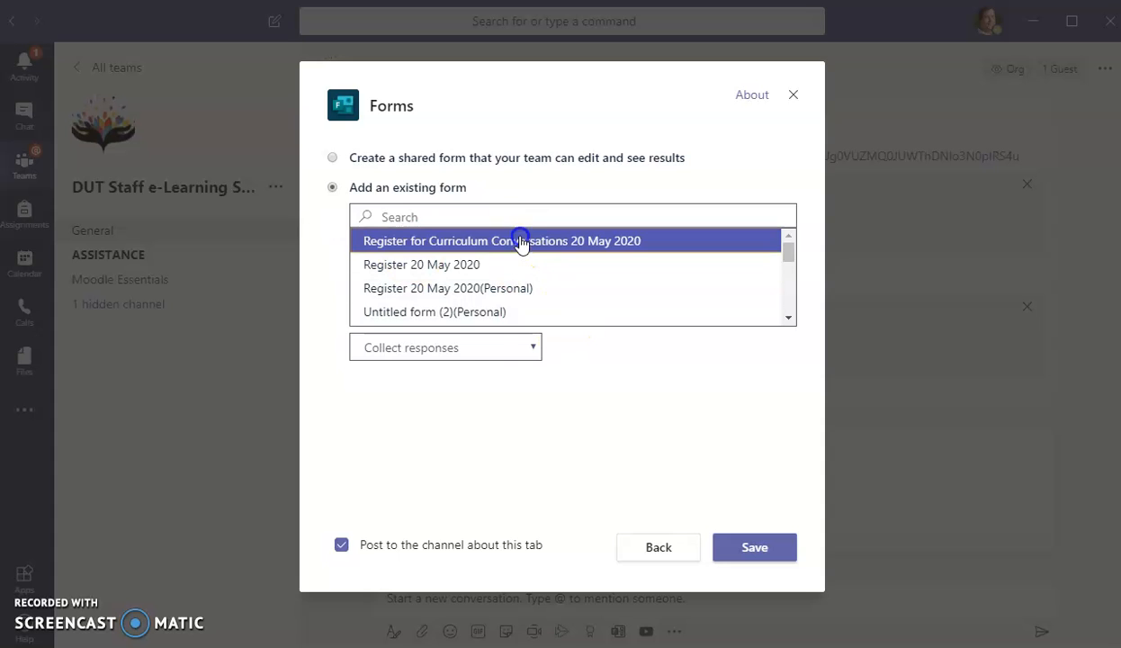
click(462, 351)
click(445, 371)
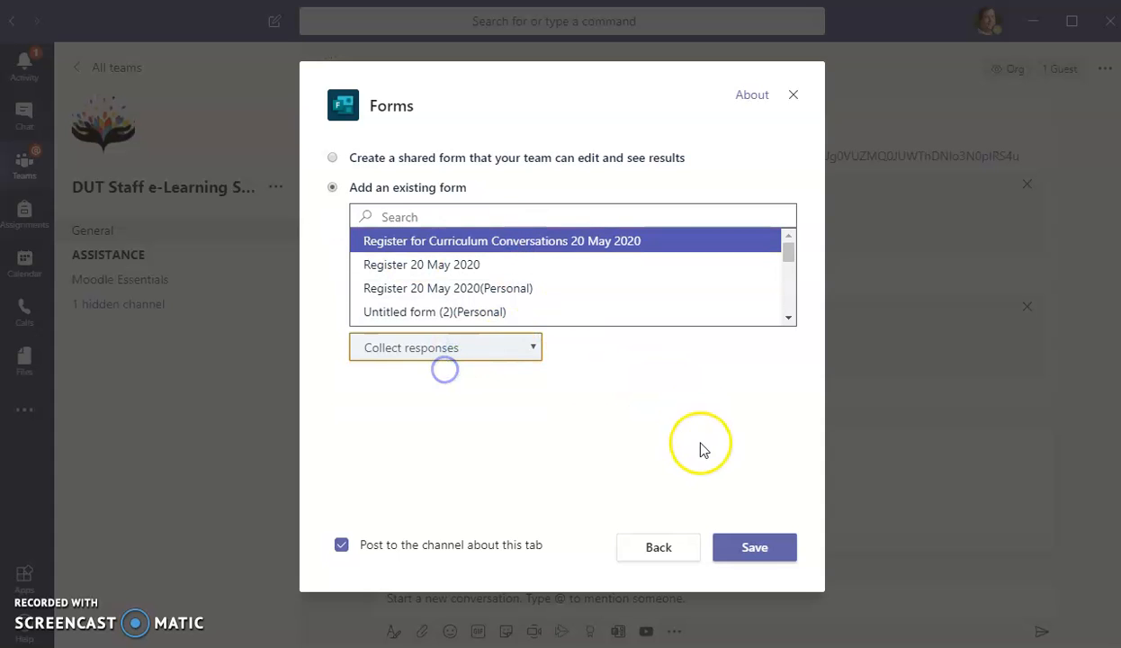
click(758, 548)
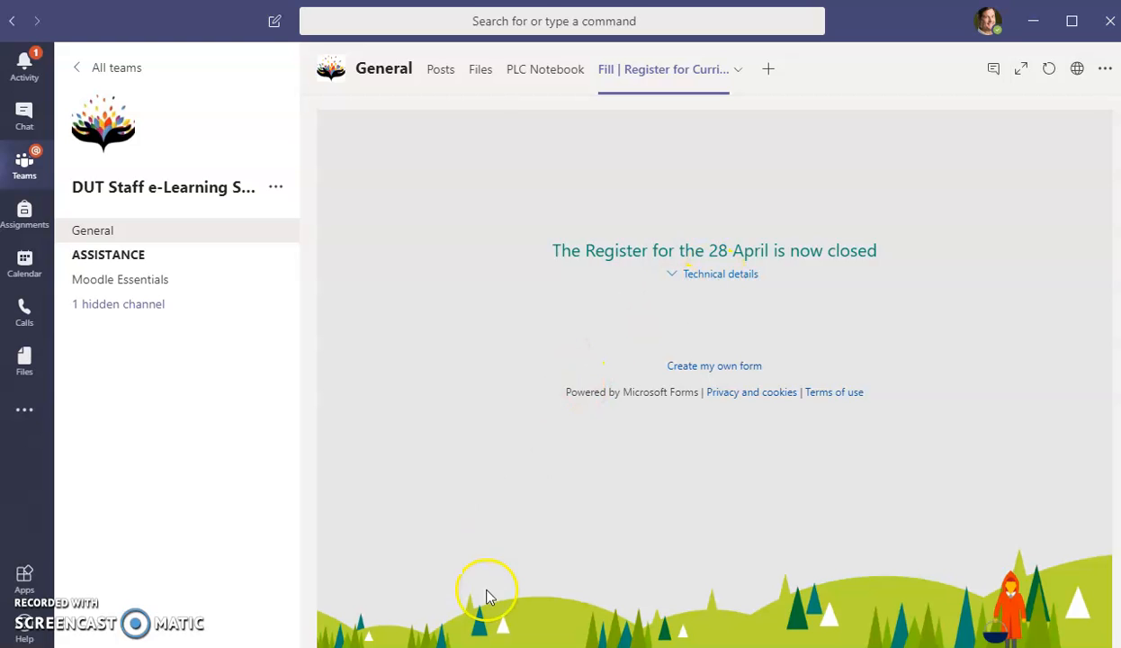
- Switch back to Microsoft Forms in the browser and open the settings of the group's Curriculum Conversations 20 May 2020 register
key(alt+Tab)
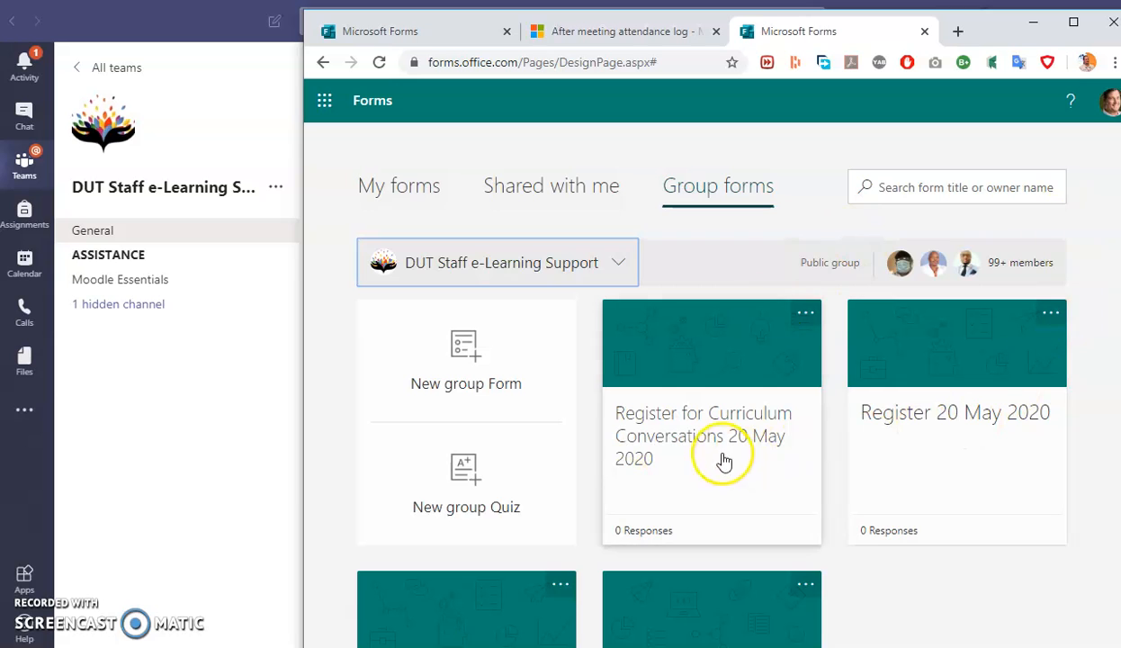
click(805, 313)
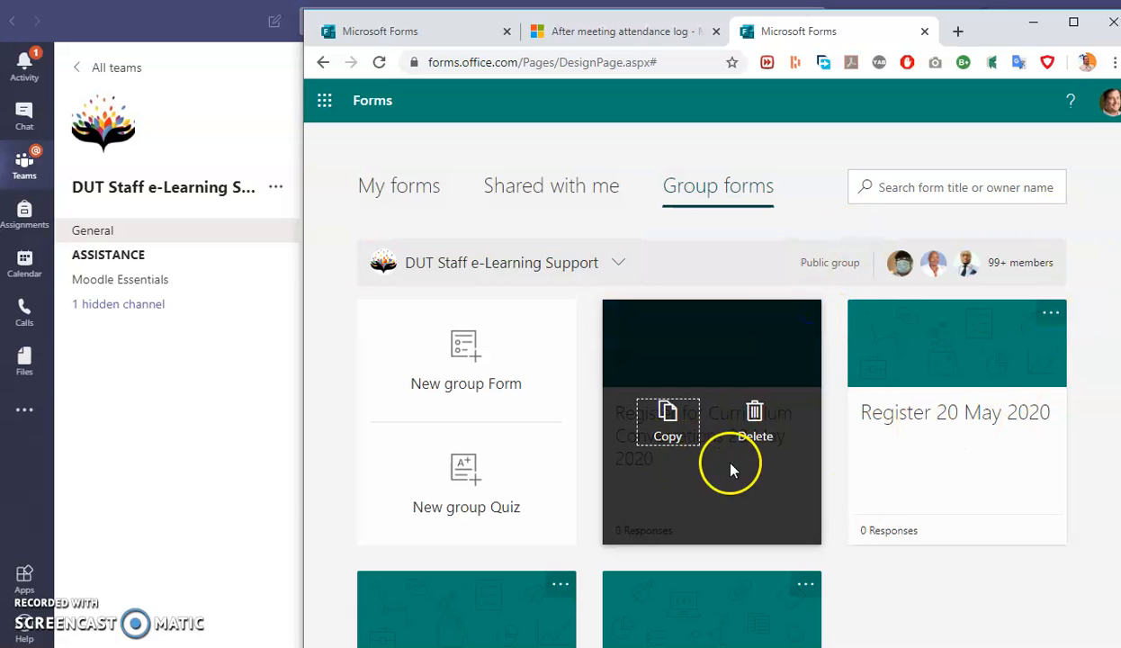
click(838, 494)
click(718, 440)
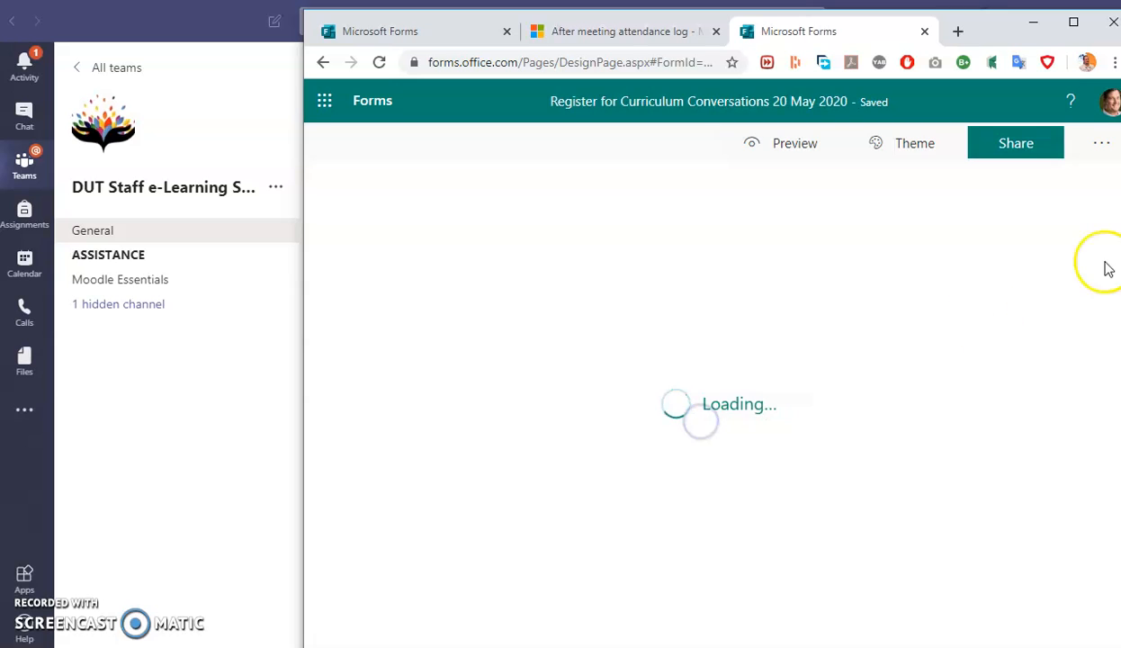
click(1097, 144)
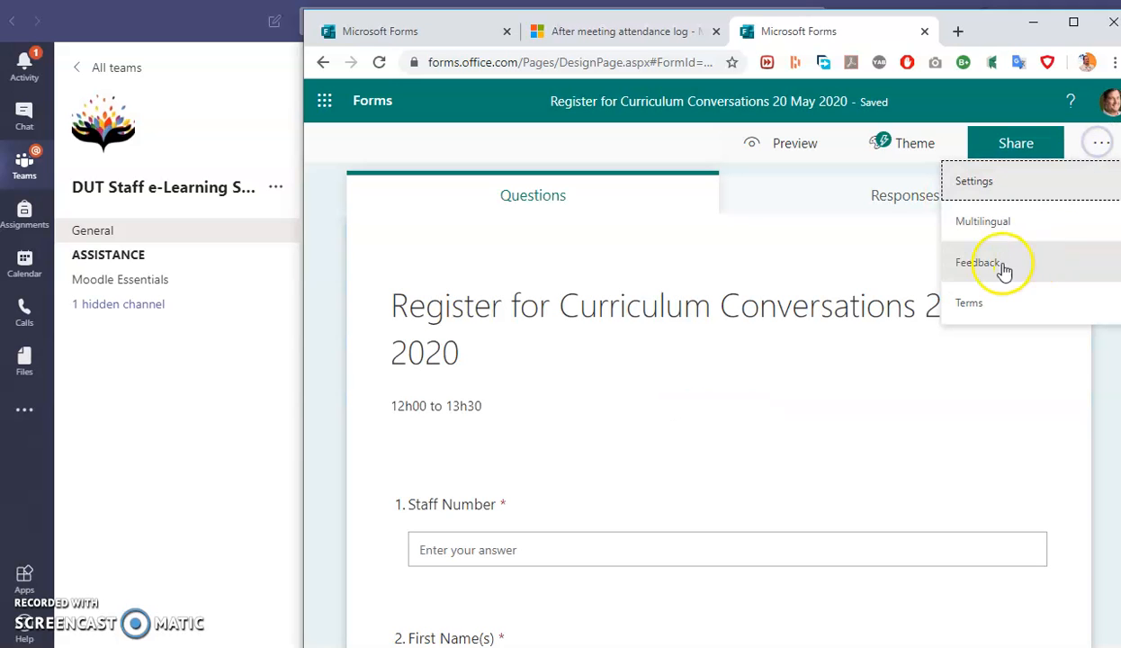
click(979, 182)
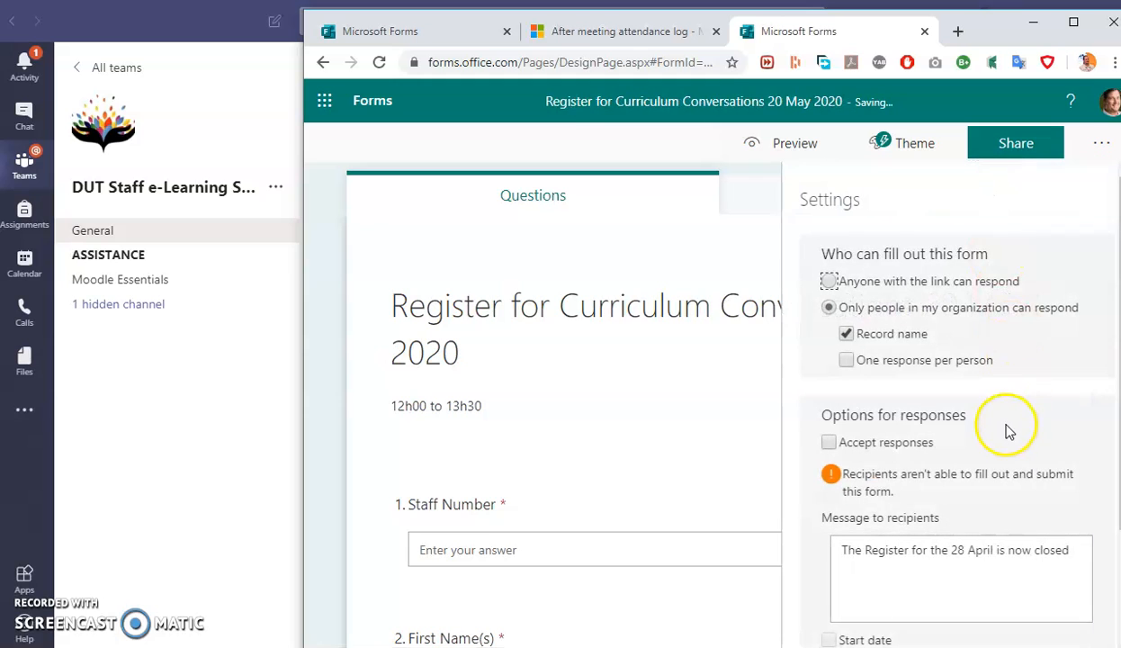
- Allow the register to accept responses and enable both a start date and an end date
scroll(990, 409, down, 2)
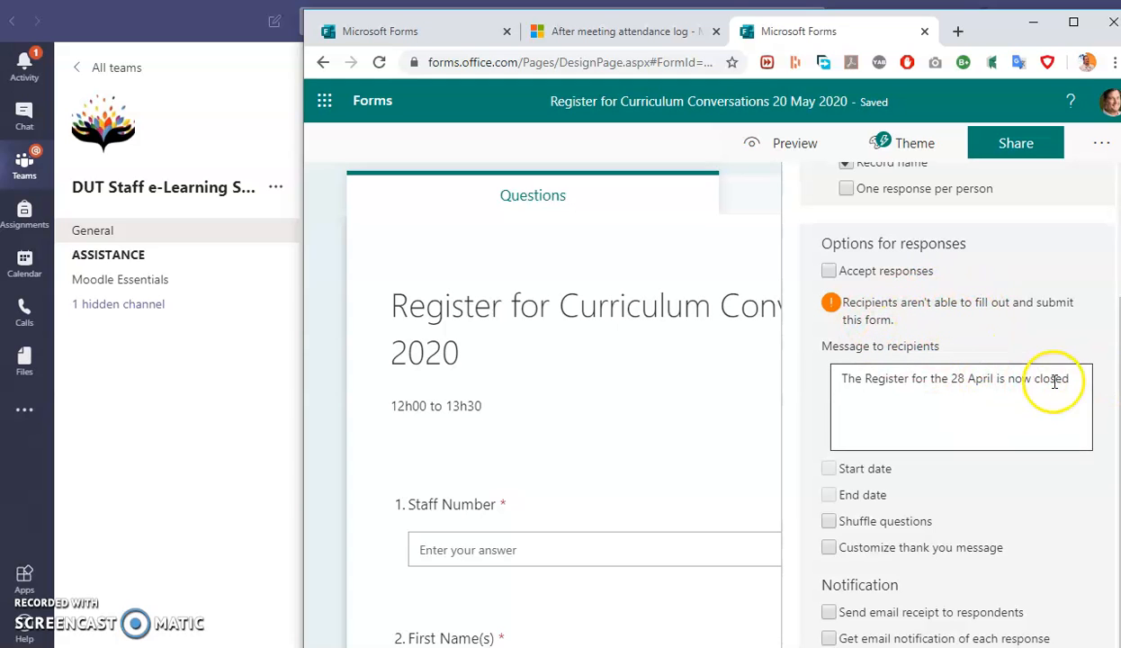
click(834, 470)
click(835, 492)
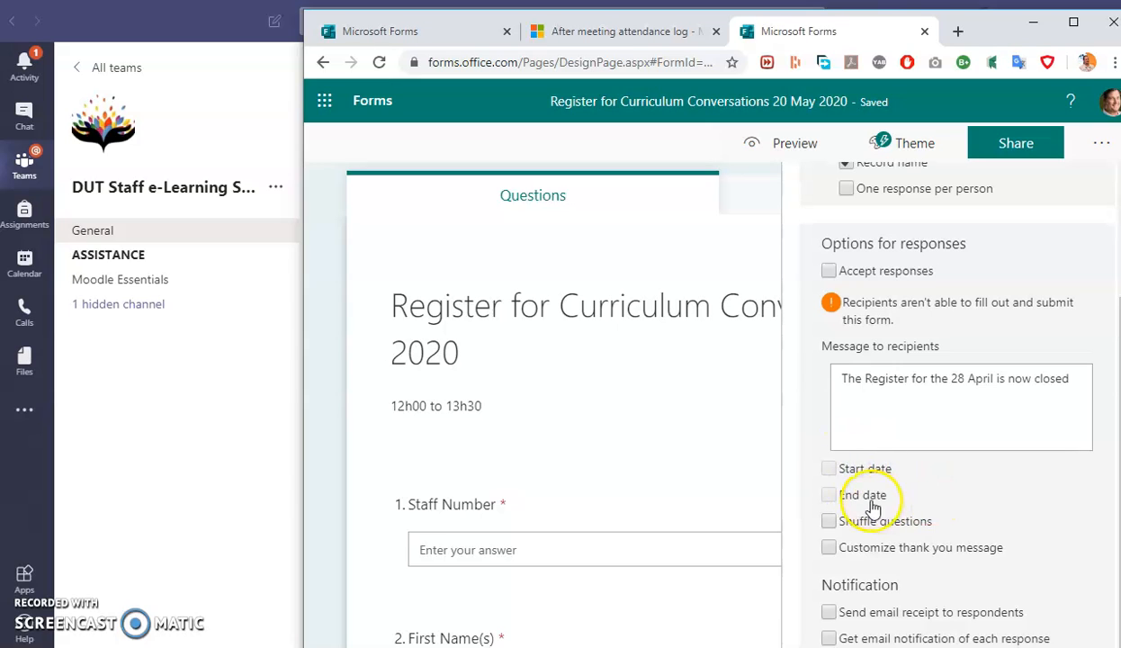
click(829, 268)
click(829, 467)
click(828, 547)
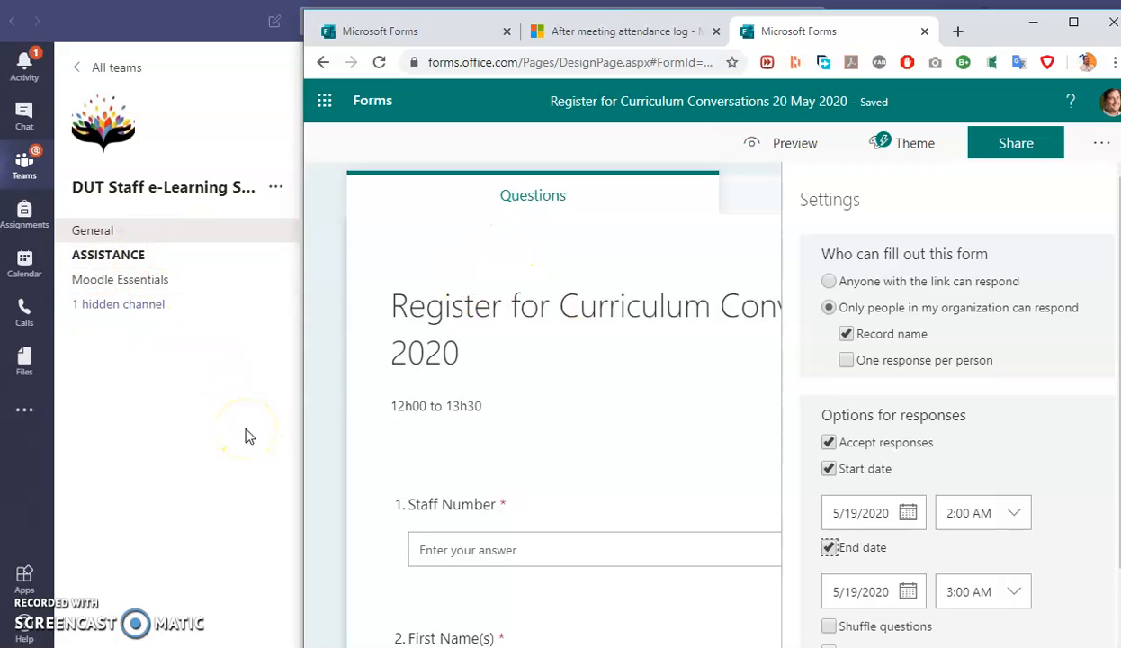
- Set the register's start time to 1:00 AM on 5/19/2020
click(977, 510)
click(1018, 513)
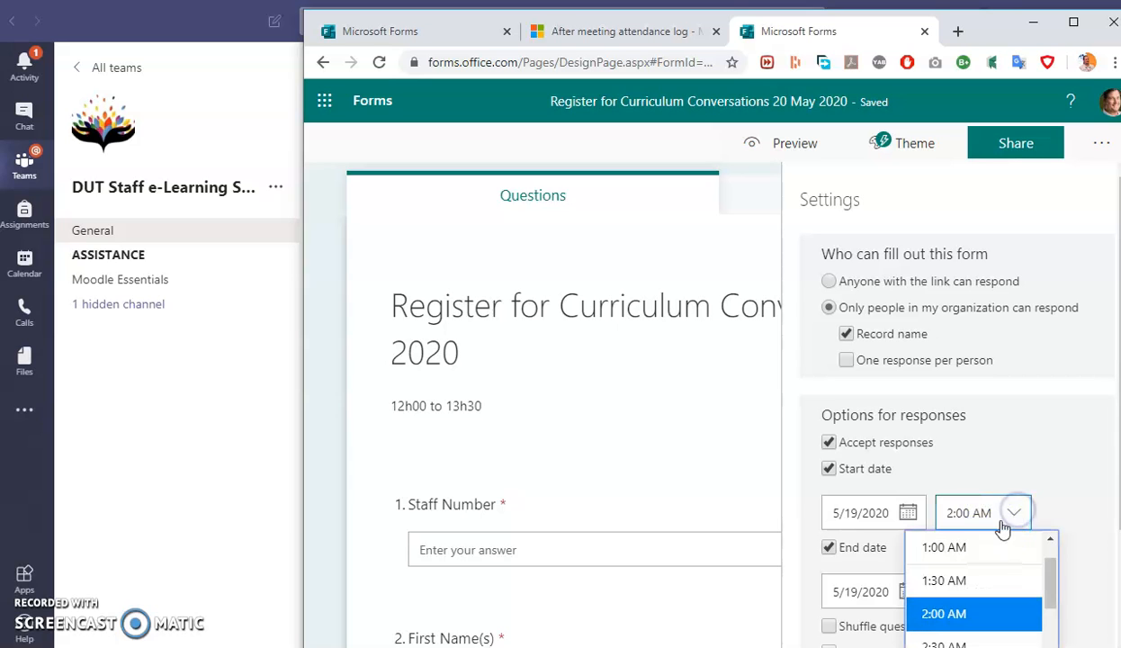
click(959, 551)
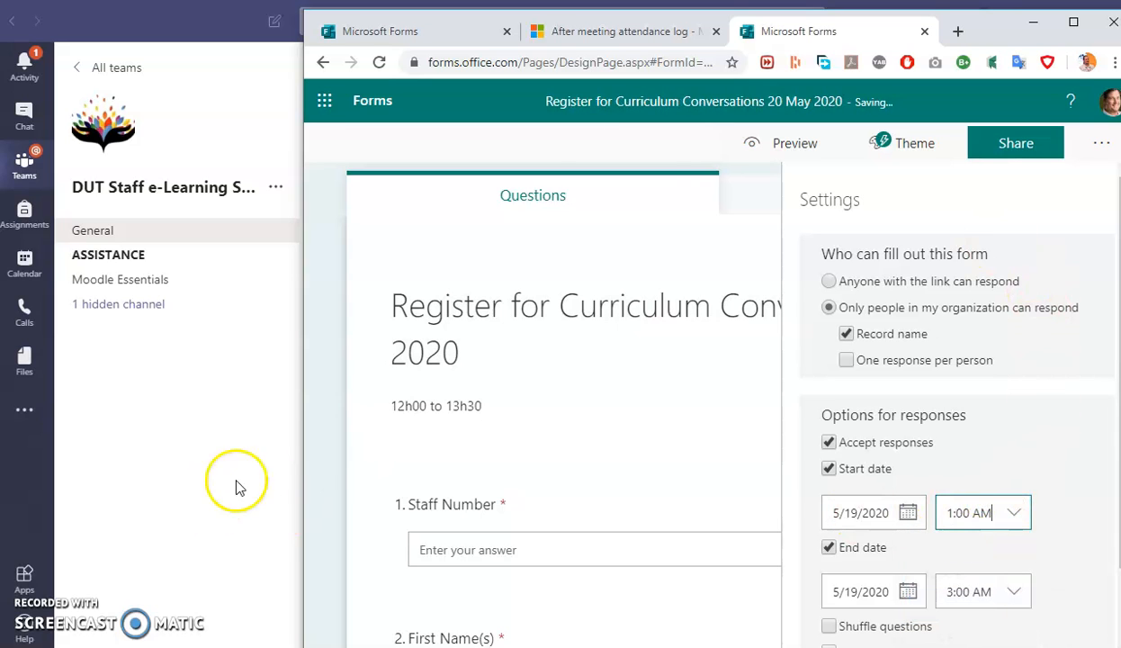
- Switch to Teams, reload the register tab in the General channel and review the form through to its final question
click(242, 441)
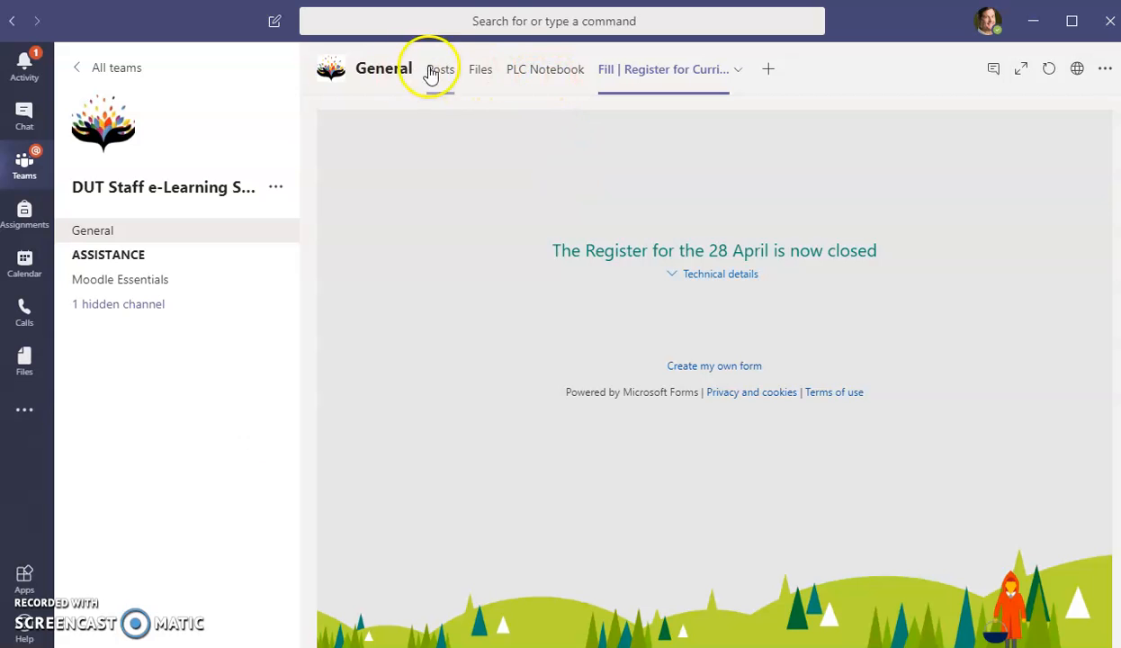
click(364, 69)
click(438, 72)
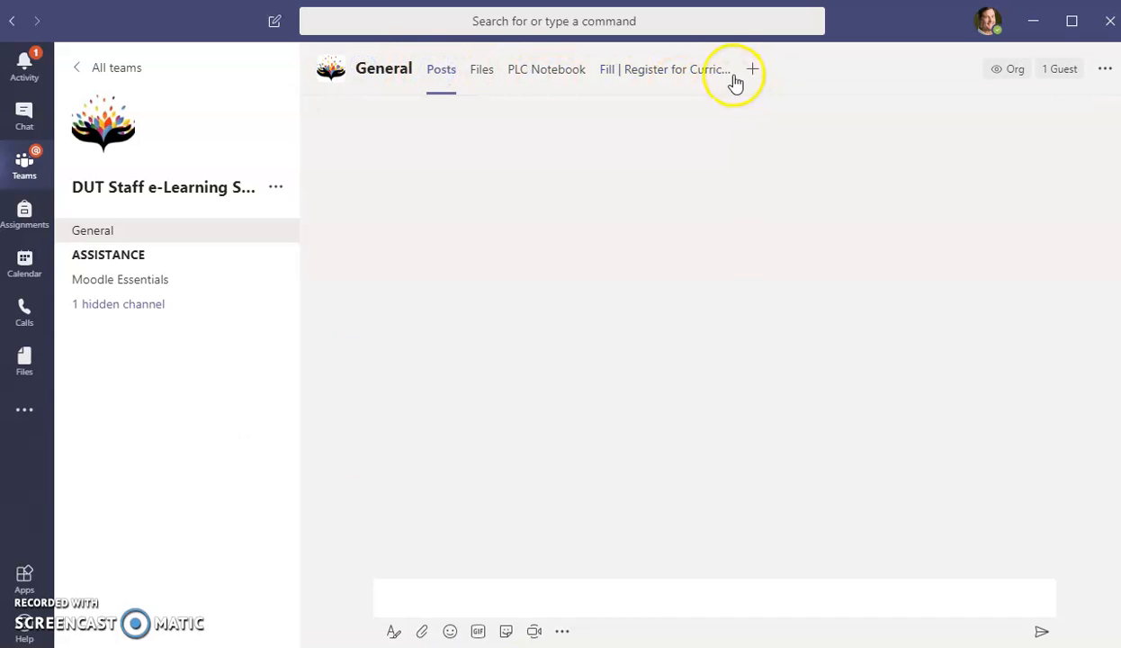
click(706, 70)
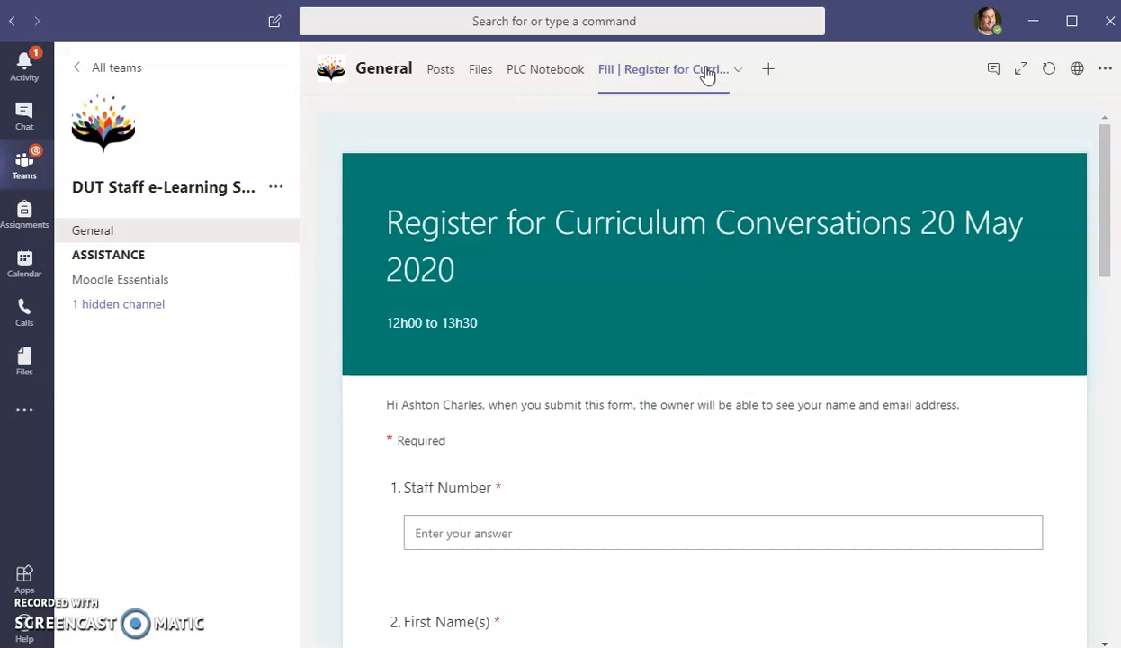
scroll(666, 355, down, 3)
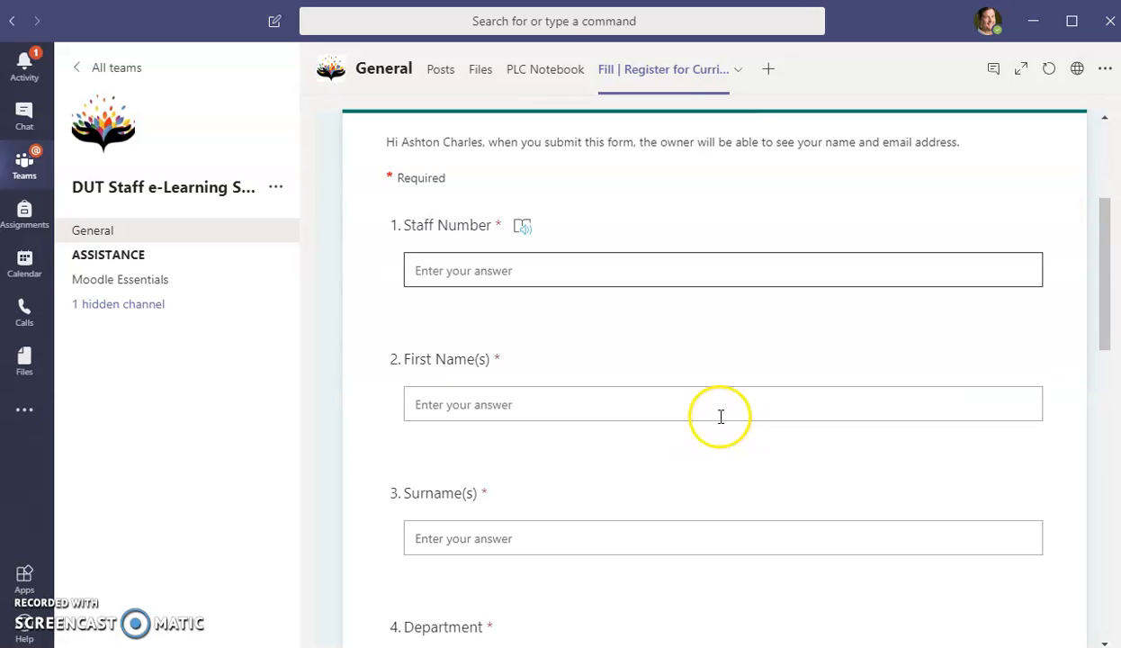
scroll(720, 419, down, 15)
click(687, 392)
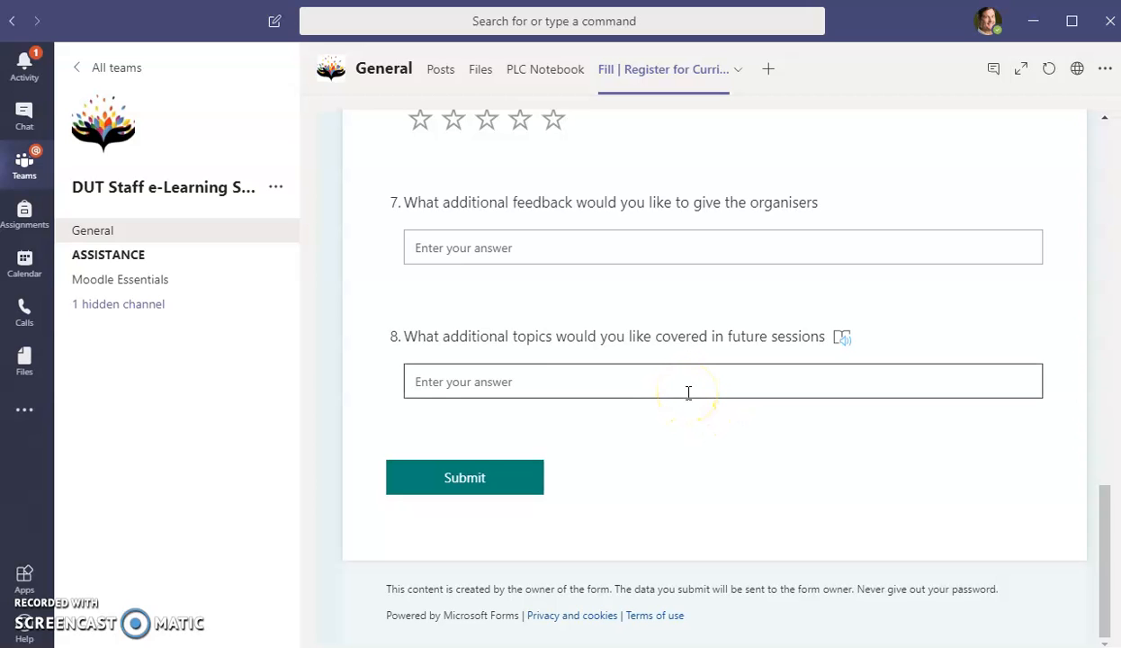
click(626, 410)
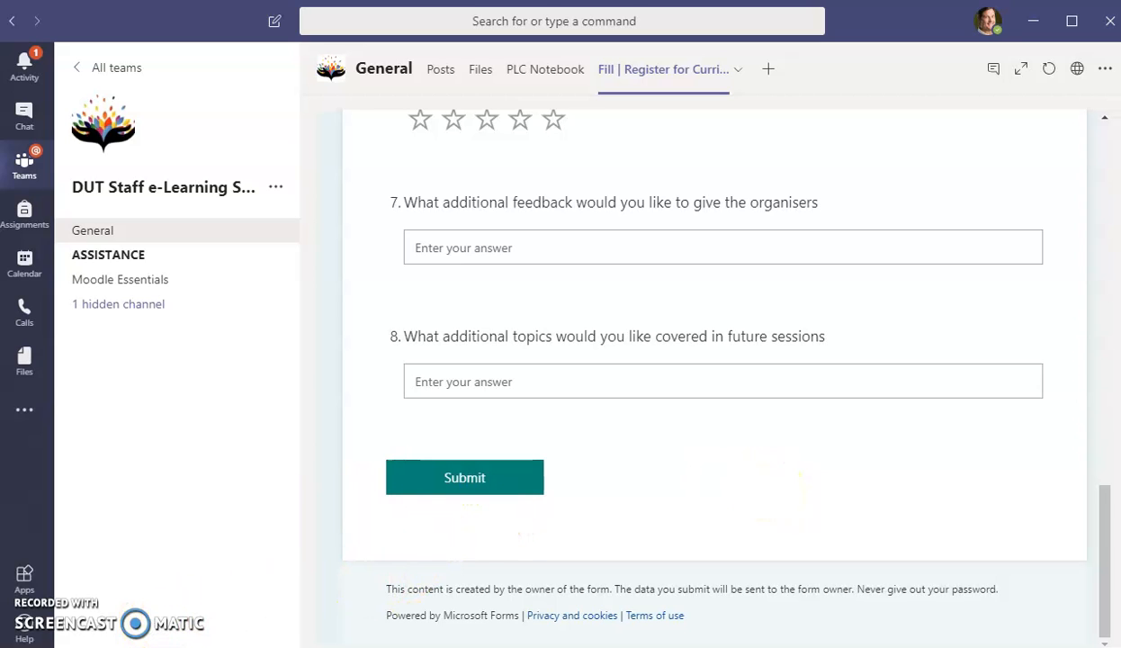
- Bring up the Word outline, return to the register's settings in Microsoft Forms and enable a customized thank you message
key(alt+Tab)
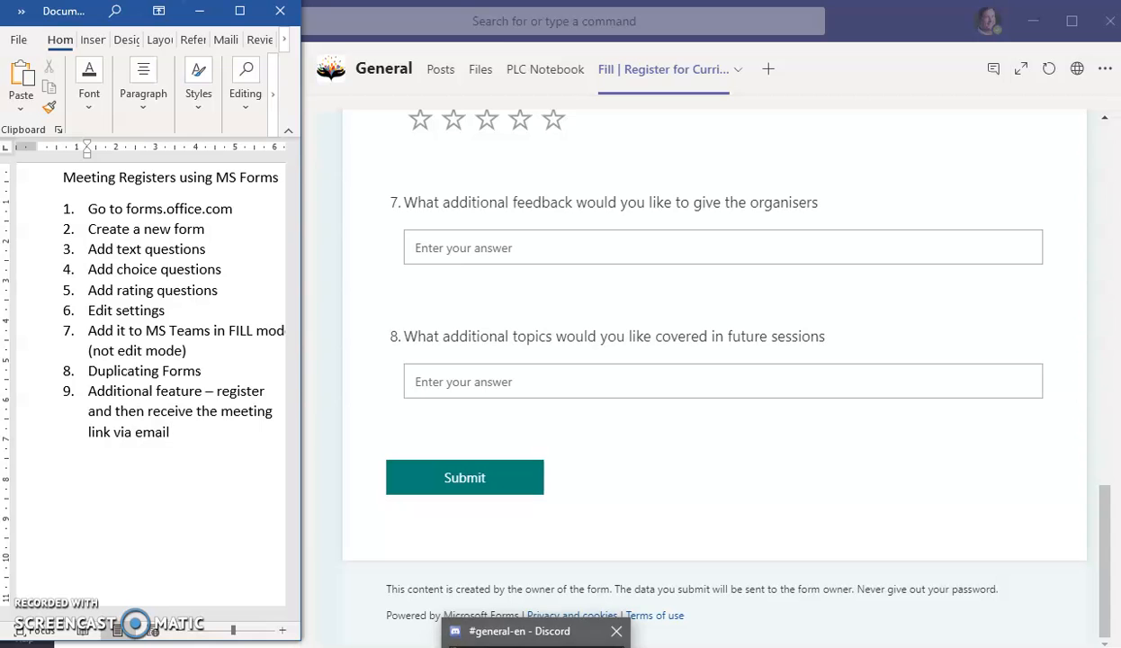
click(404, 631)
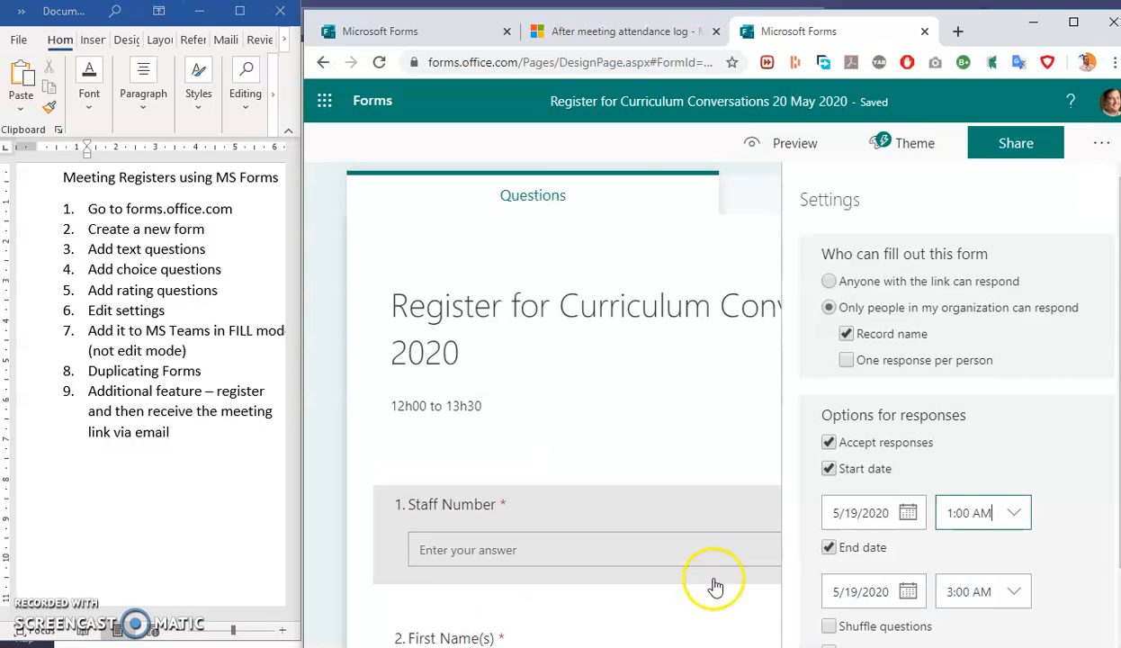
scroll(1043, 427, down, 2)
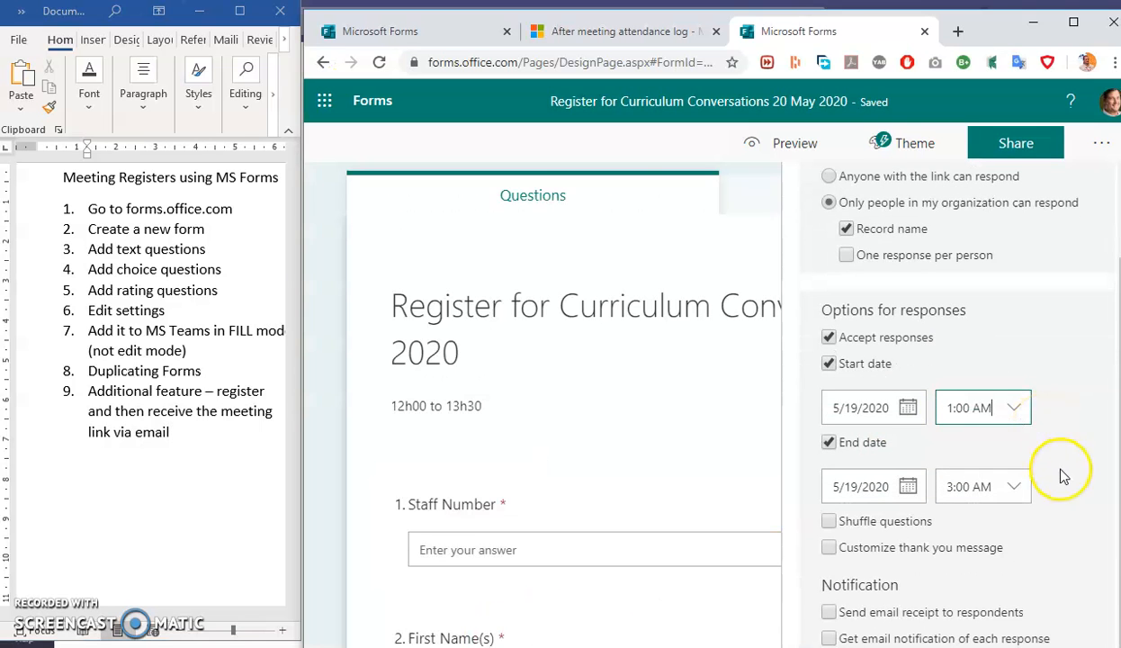
click(831, 549)
scroll(1025, 568, down, 1)
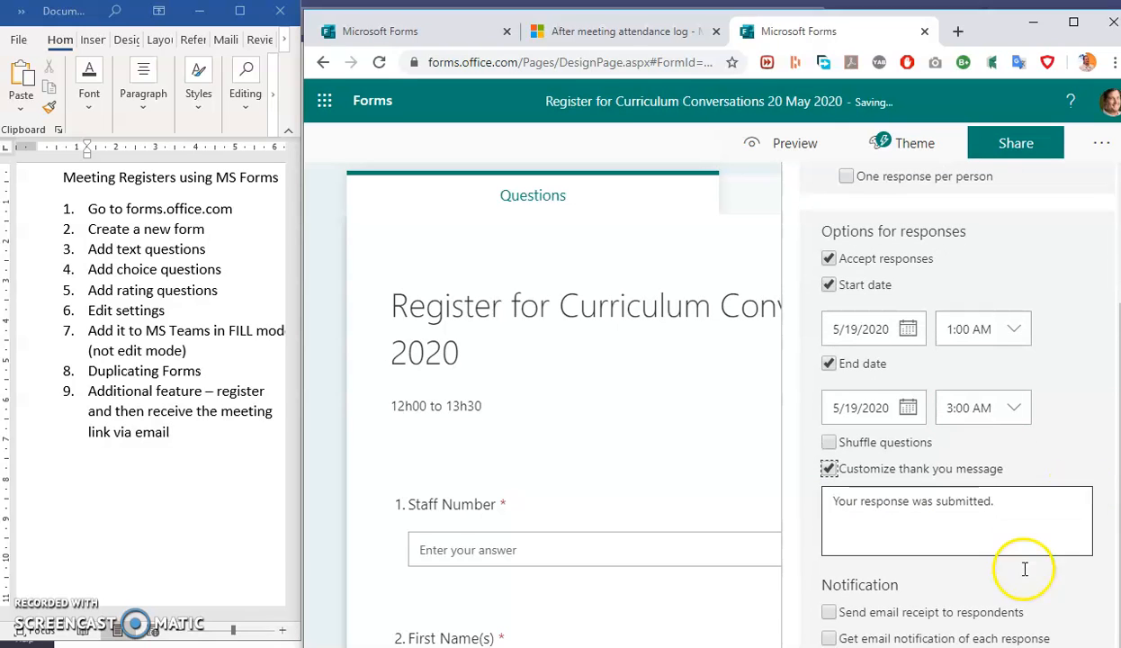
click(1039, 512)
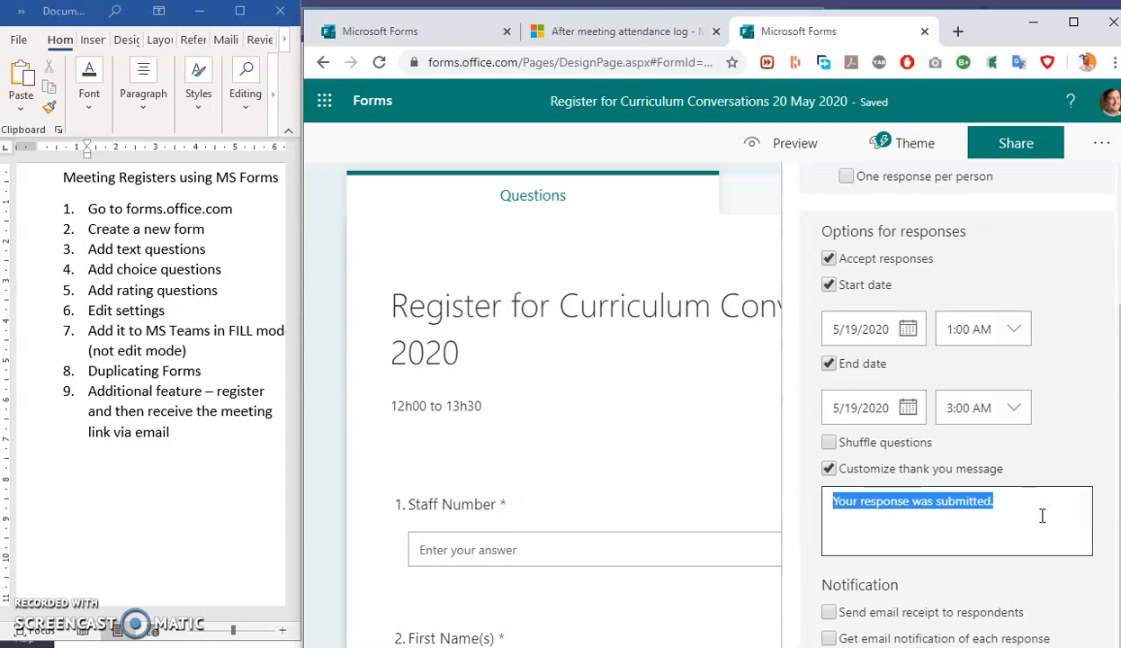
click(1042, 514)
key(Return)
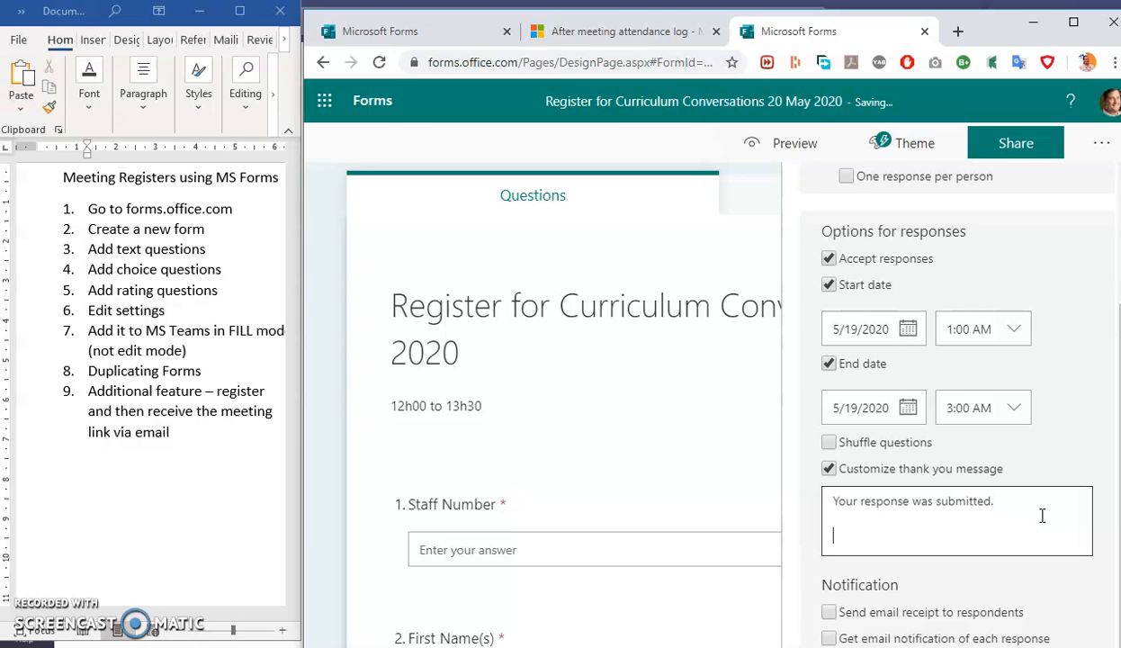
drag(1042, 515, 775, 502)
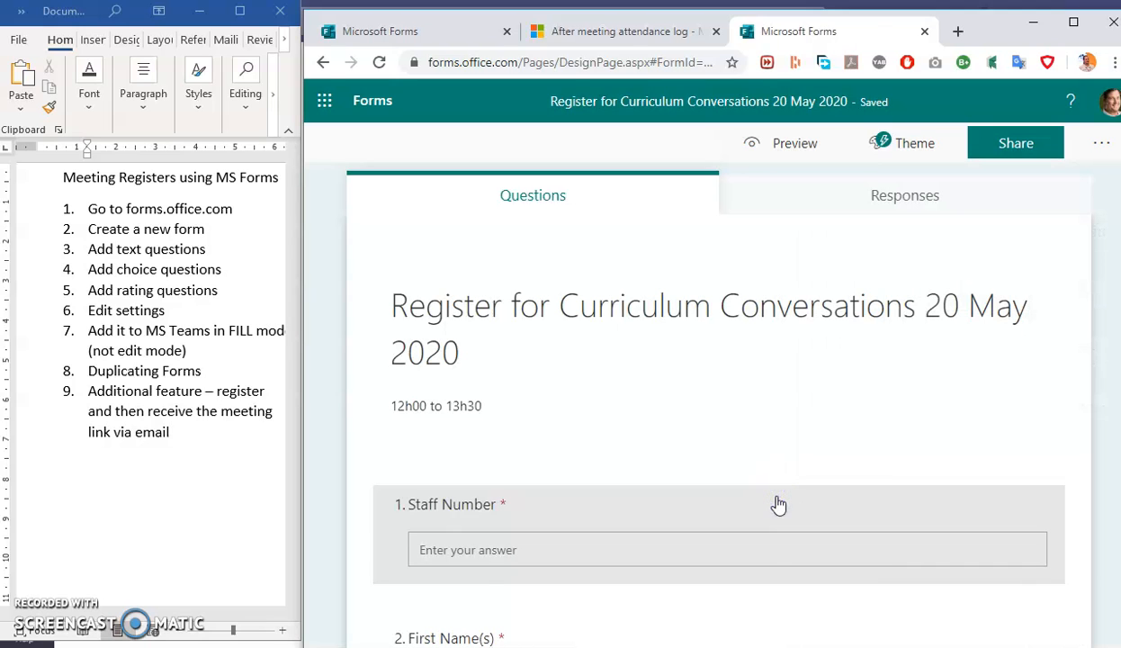
click(1095, 139)
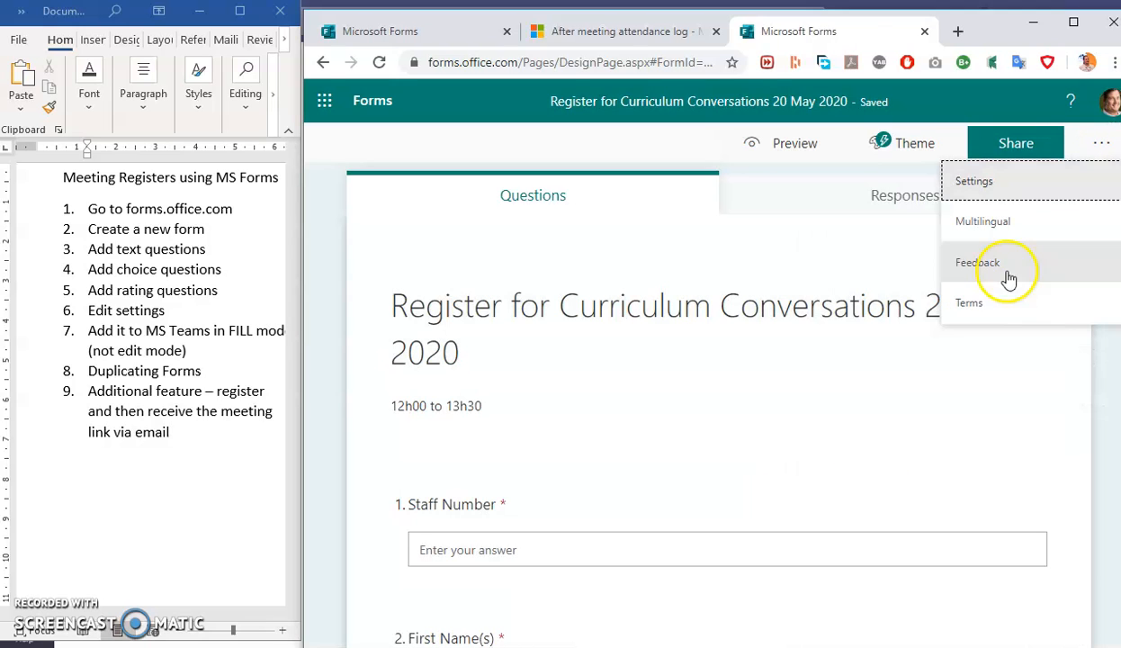
click(991, 183)
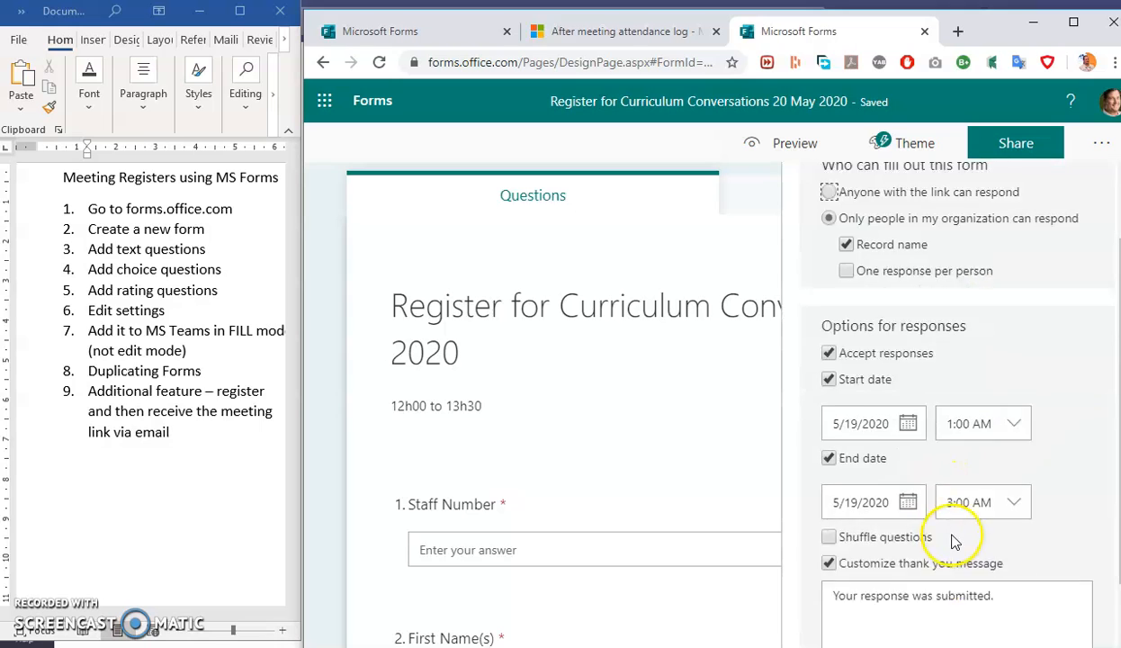
- Replace the thank you message with "Thank you for your response. Please click the link below to join the meeting."
scroll(956, 539, down, 1)
triple_click(951, 513)
text(Thank you for y)
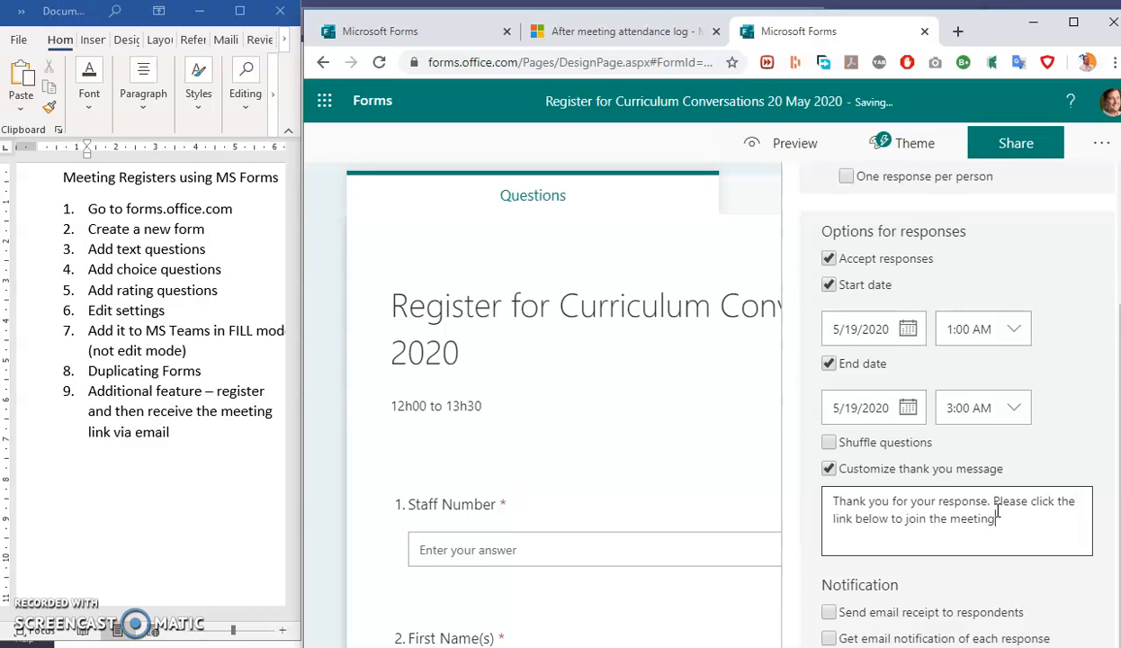
click(999, 513)
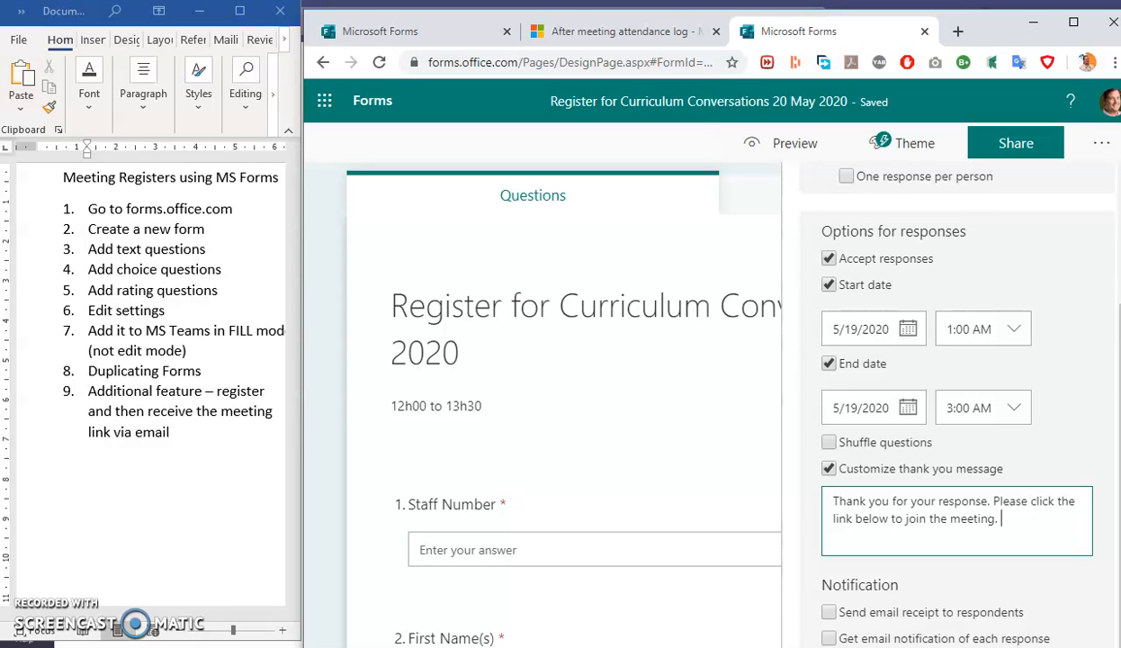
- Switch to Teams, open the Planning catch up chat meeting of 19 May 2020 from the calendar and copy its join link
click(364, 643)
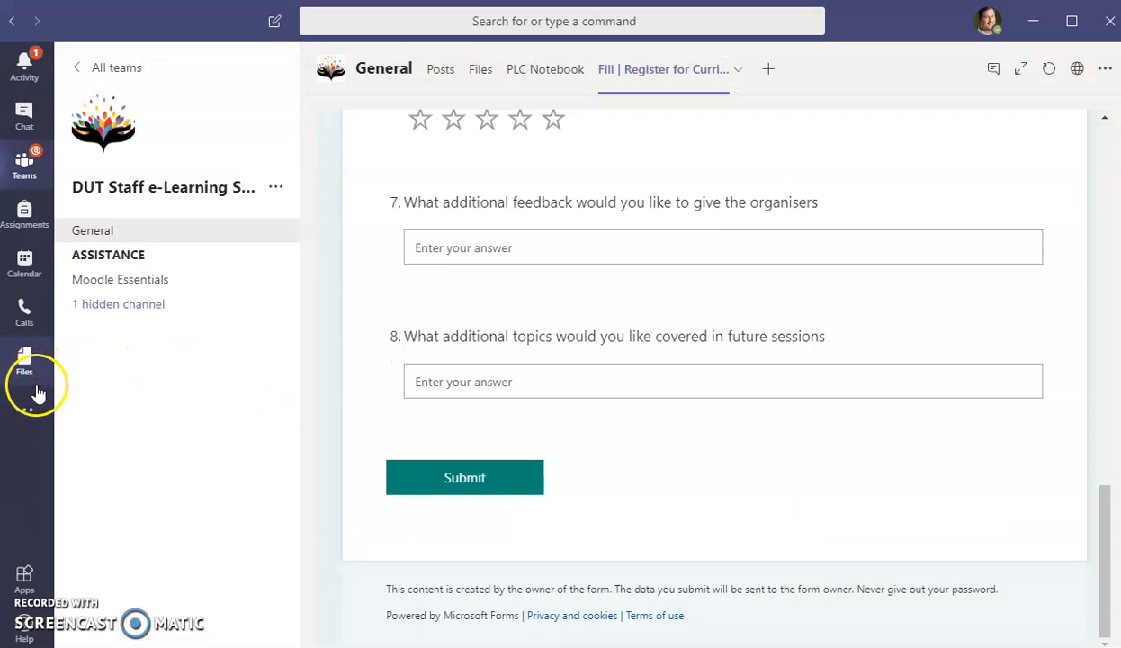
click(24, 256)
click(27, 261)
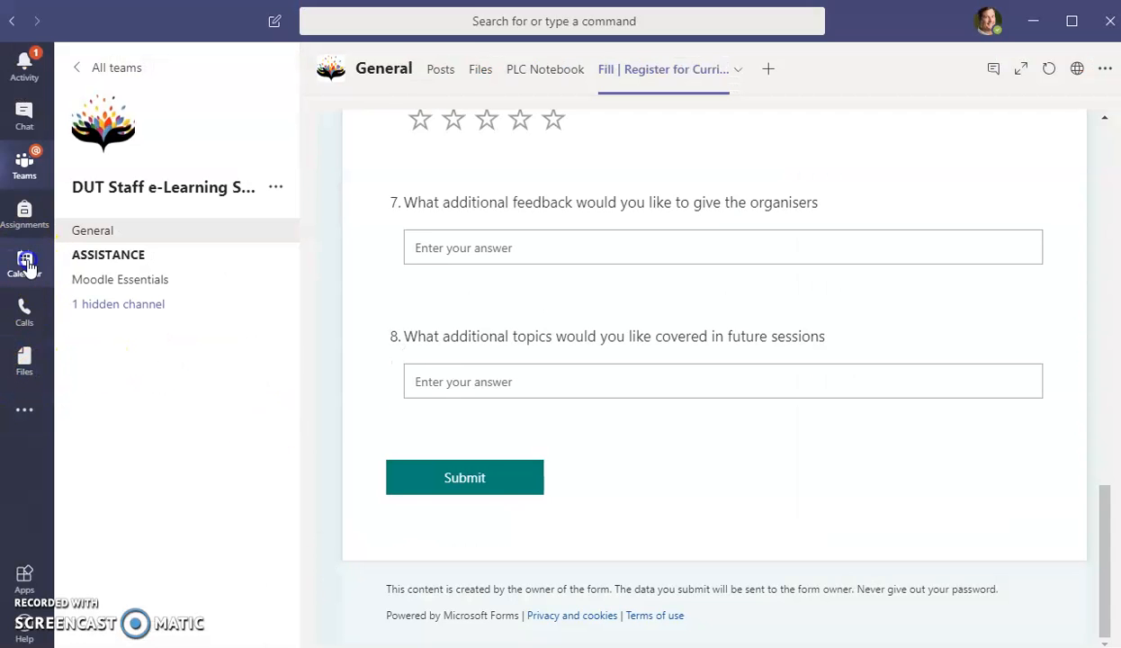
click(25, 263)
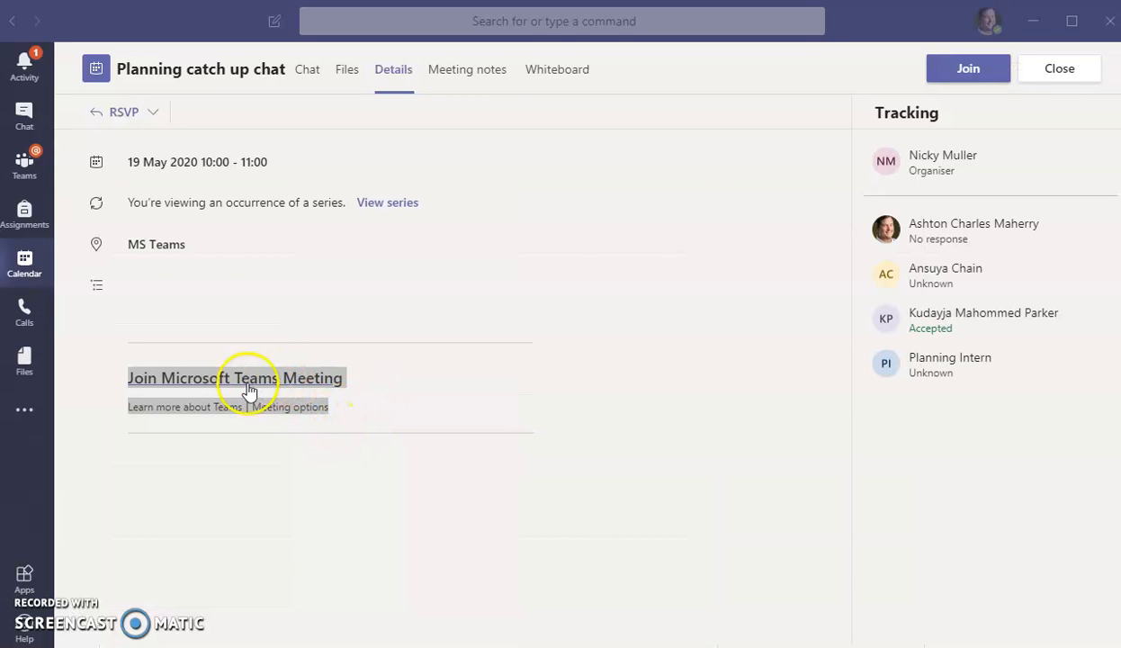
drag(388, 417, 104, 377)
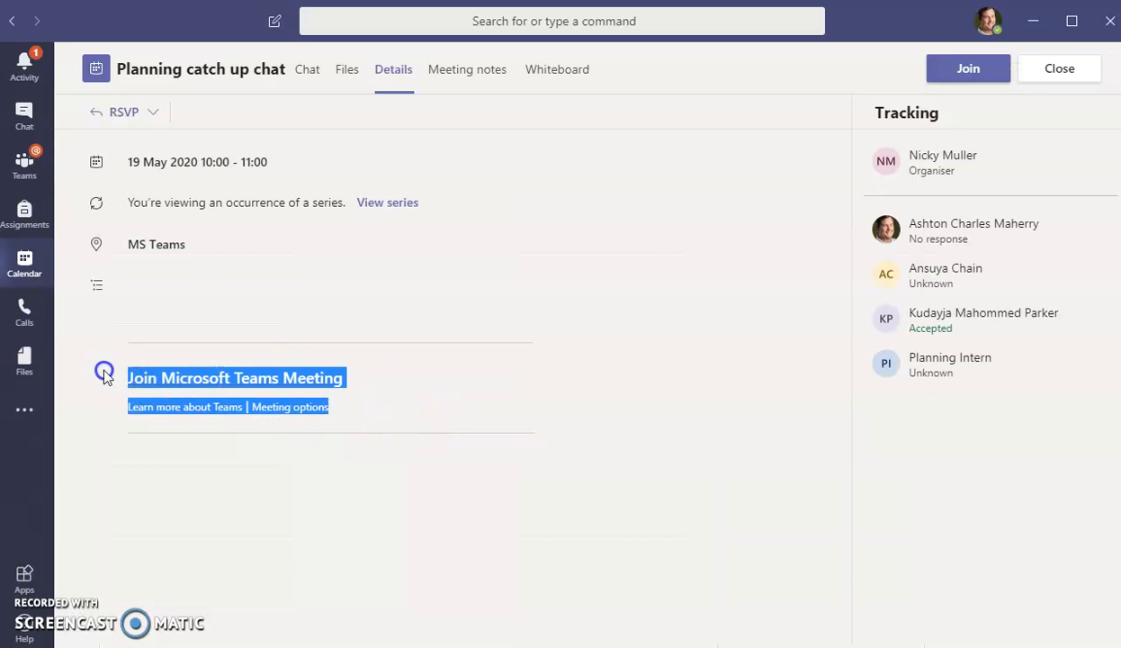
right_click(157, 379)
click(191, 388)
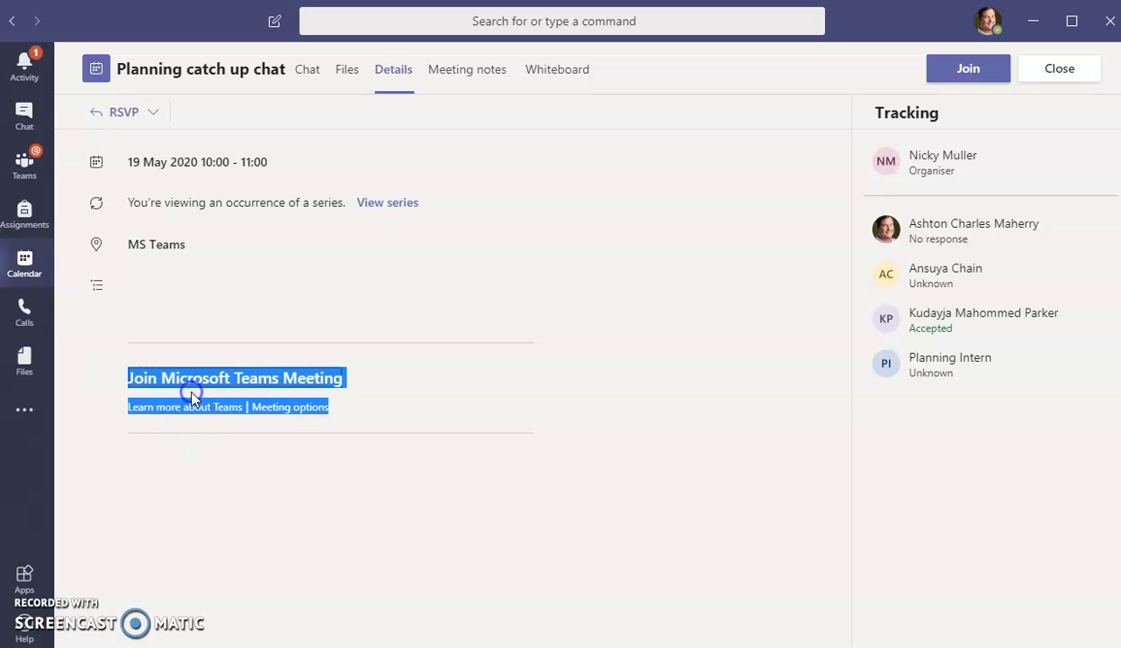
- Back in Microsoft Forms, paste the meeting link below the thank you text, separated by a blank line
key(alt+Tab)
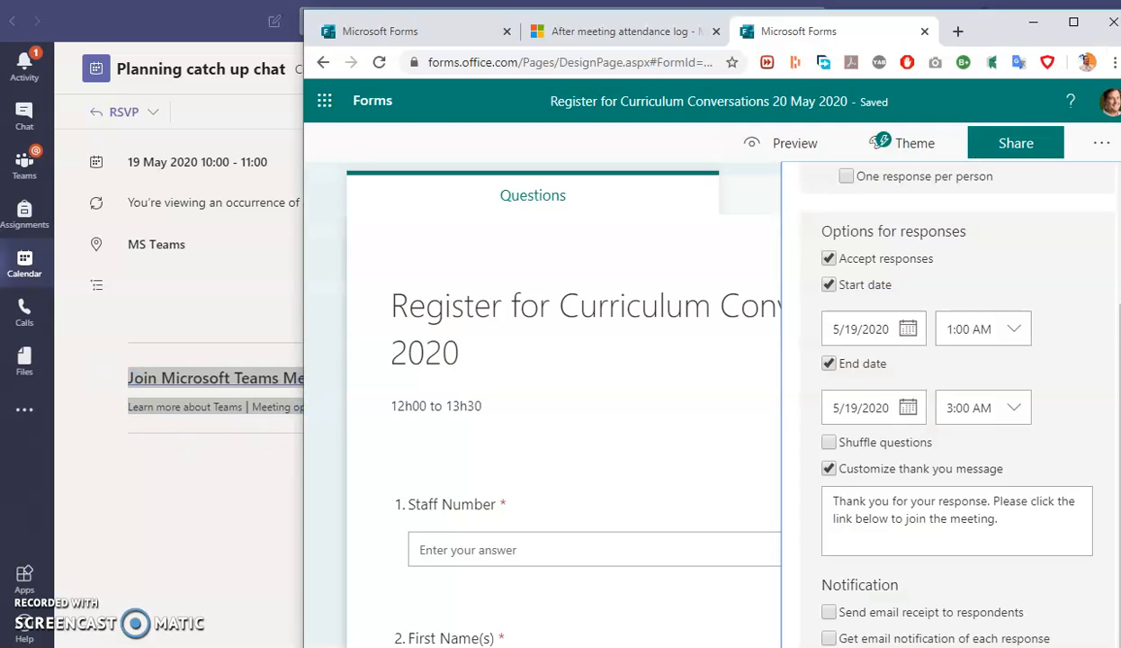
triple_click(1047, 527)
click(1047, 526)
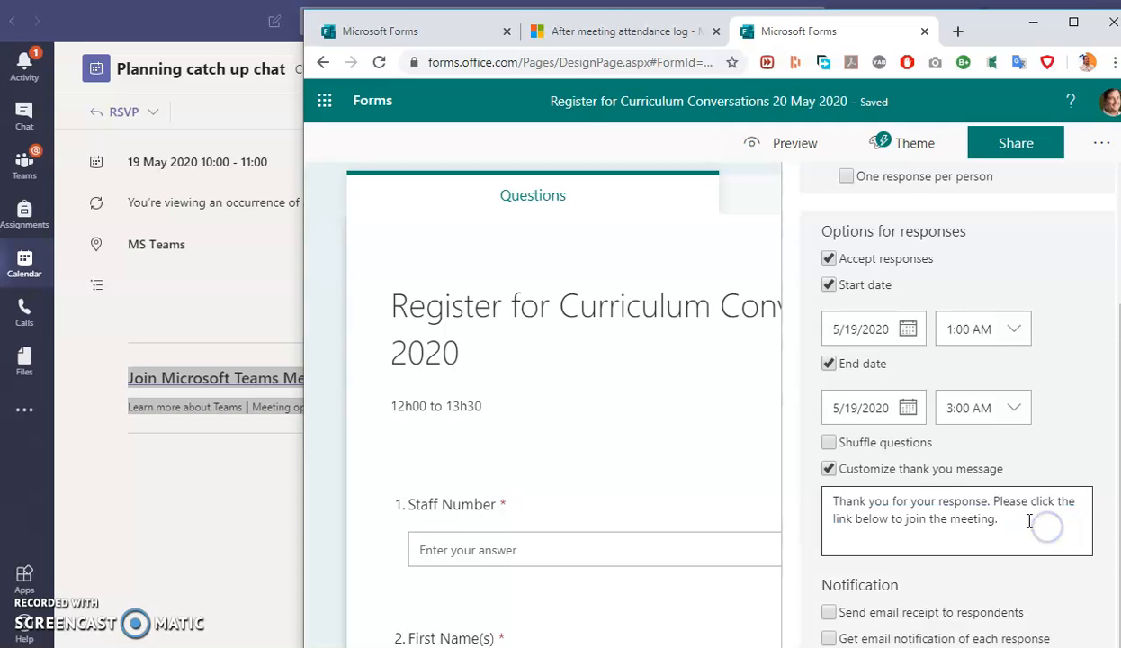
key(Return)
key(ctrl+v)
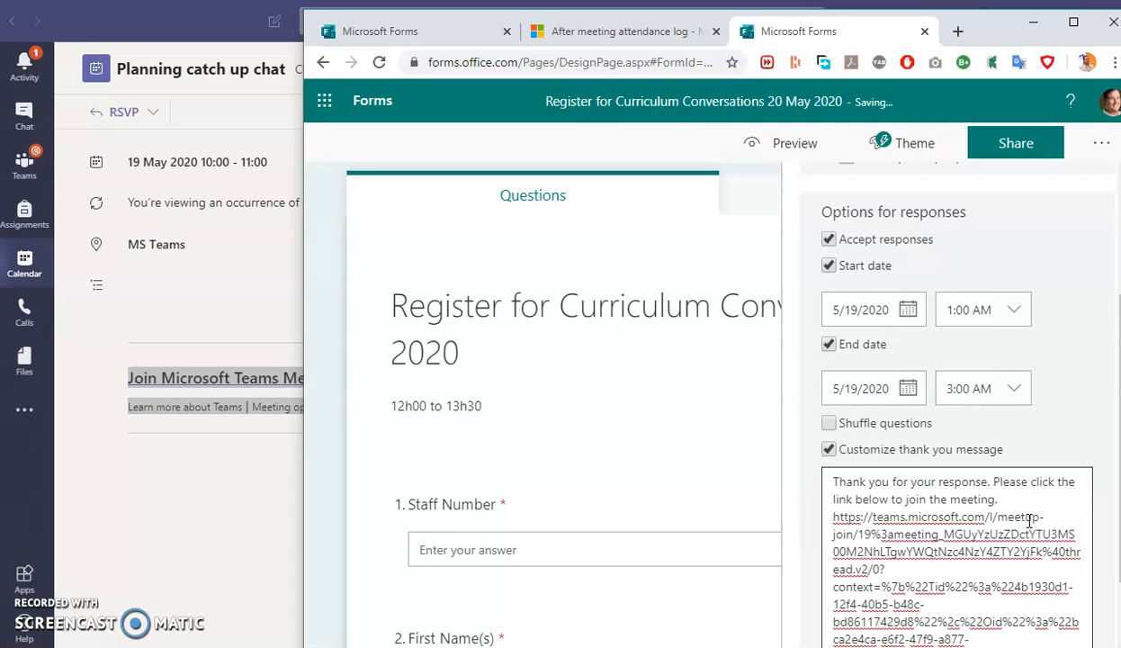
key(Return)
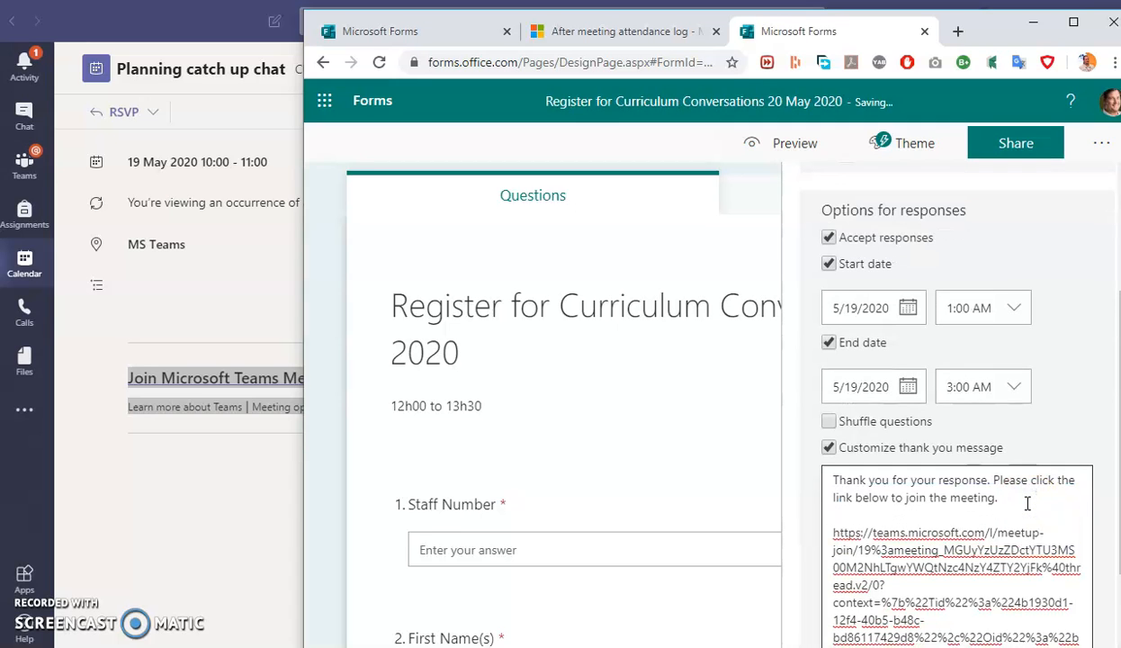
scroll(1014, 512, down, 2)
click(979, 536)
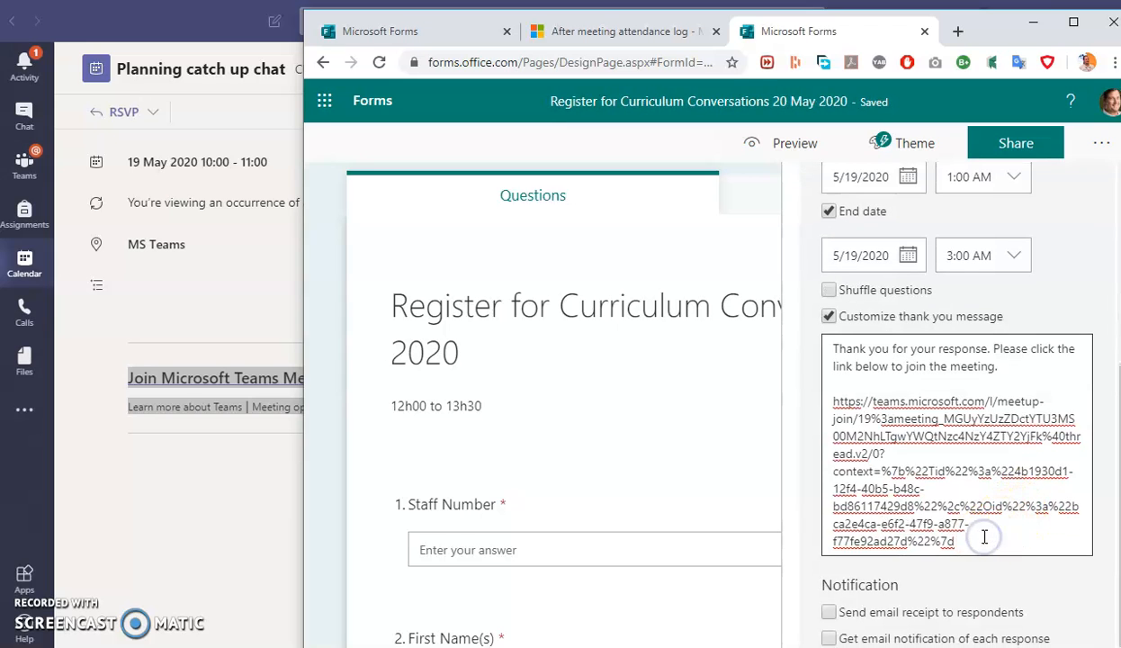
click(968, 528)
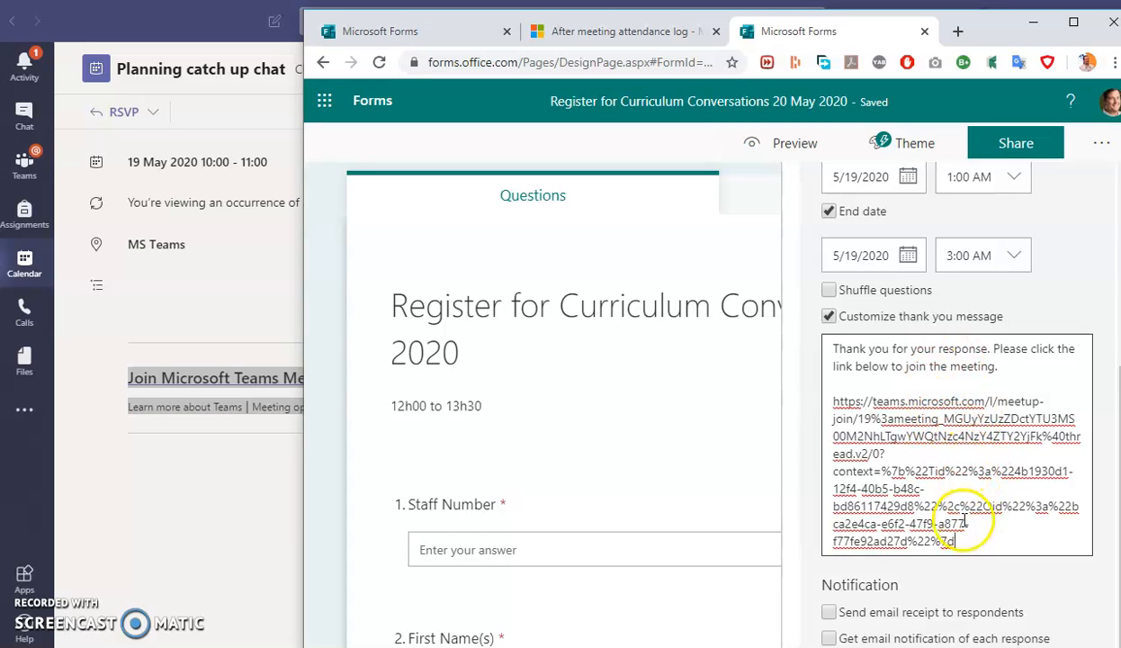
- Enable sending an email receipt to respondents, then select the whole thank you message to point it out and deselect it
click(824, 611)
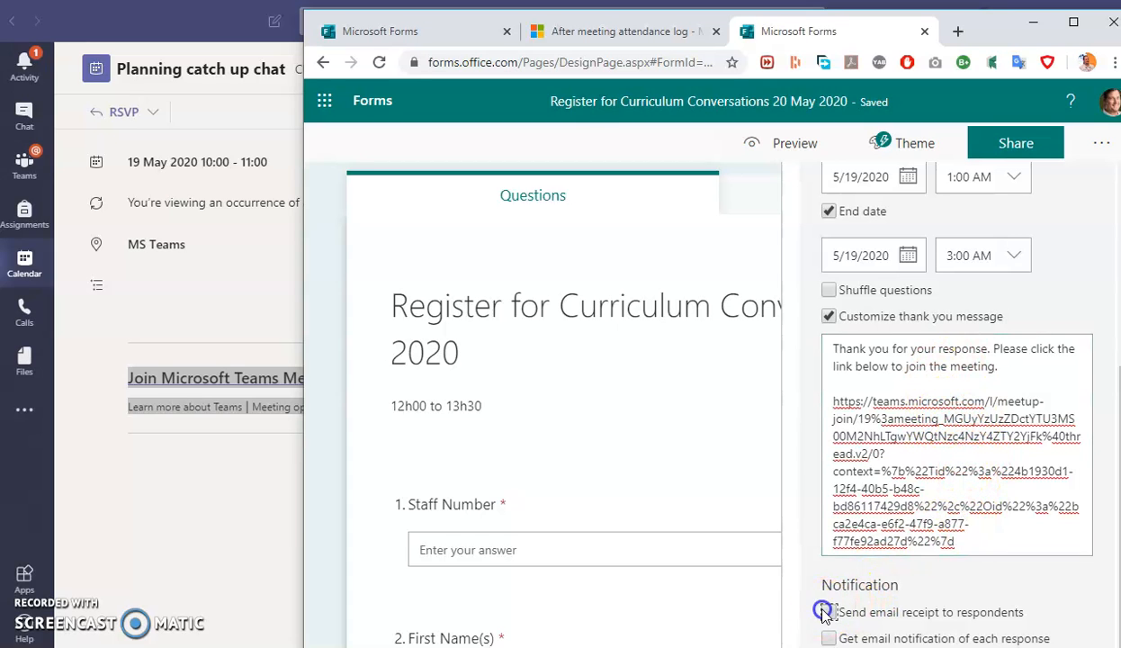
click(999, 533)
key(ctrl+a)
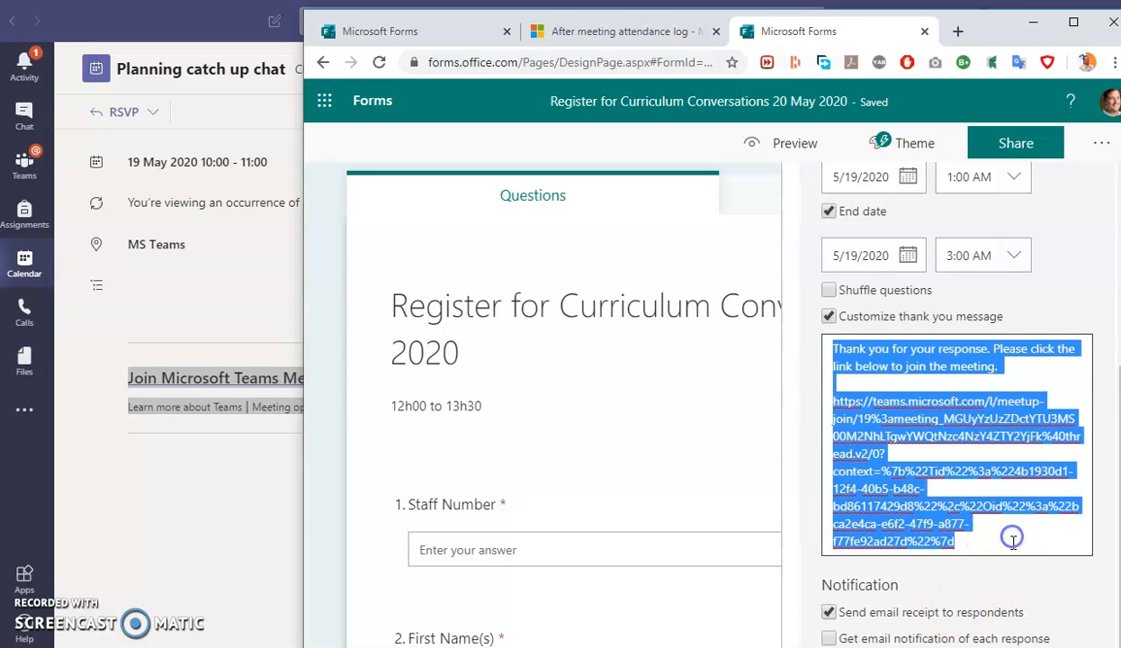
click(1026, 597)
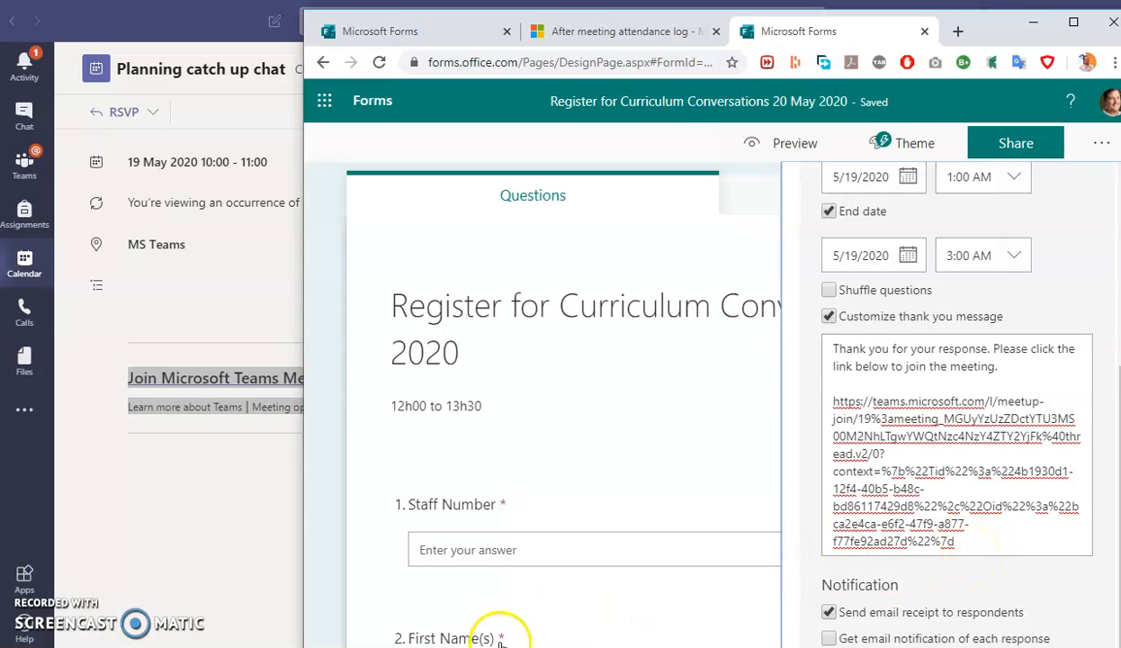
- Switch to the Word outline and go to the item about the additional feature of receiving the meeting link via email
click(225, 646)
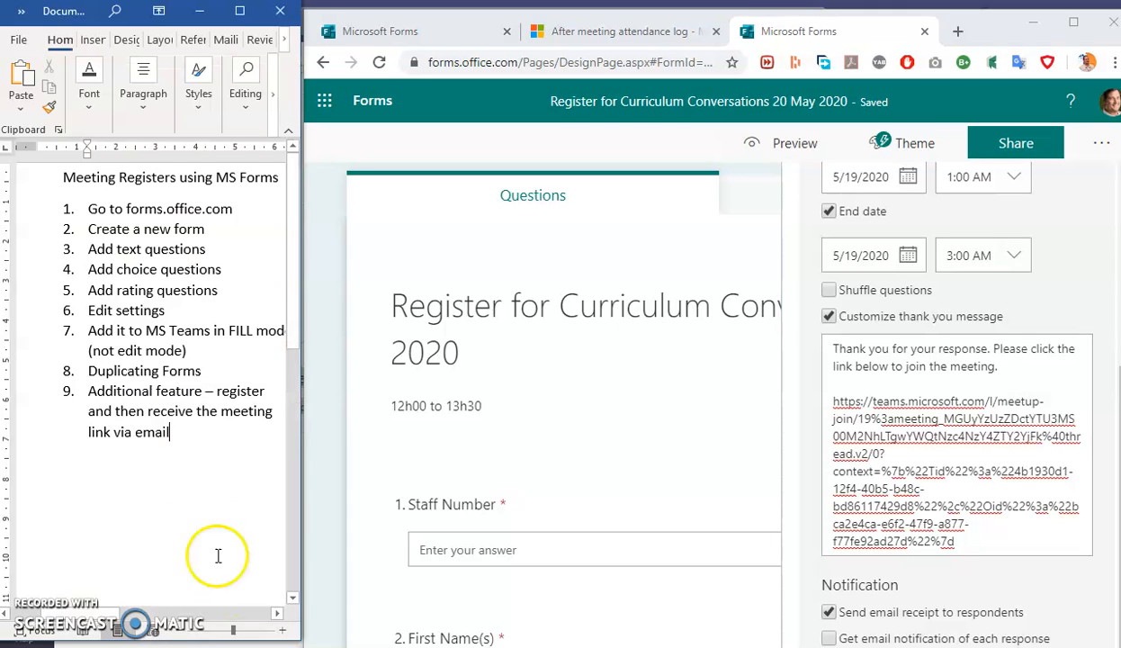
click(221, 391)
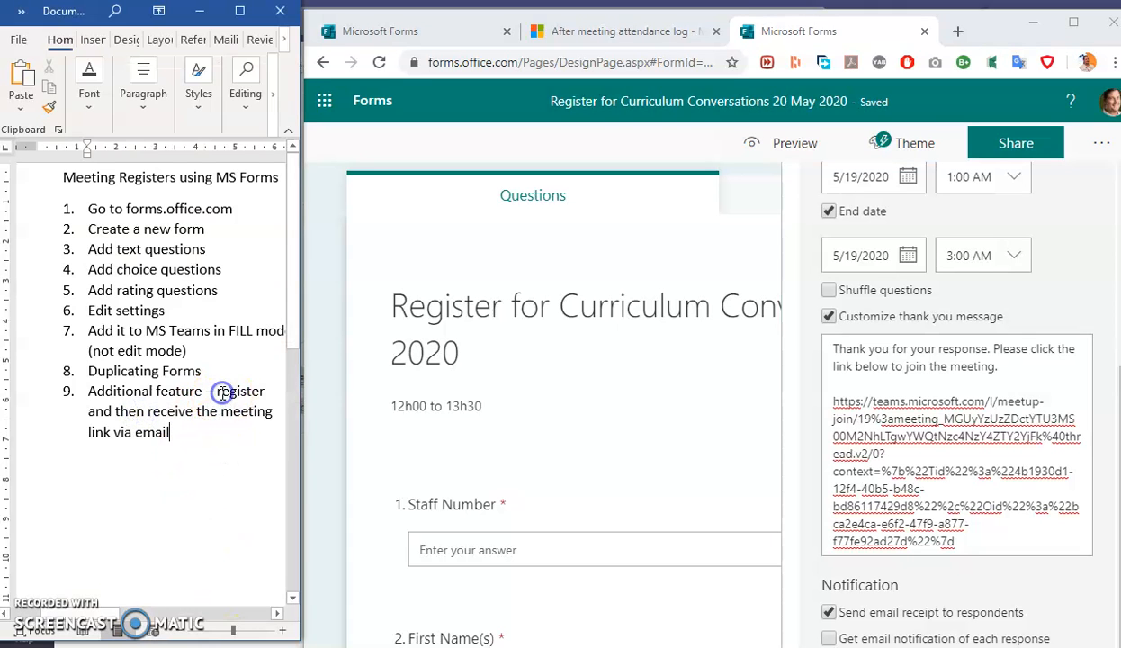